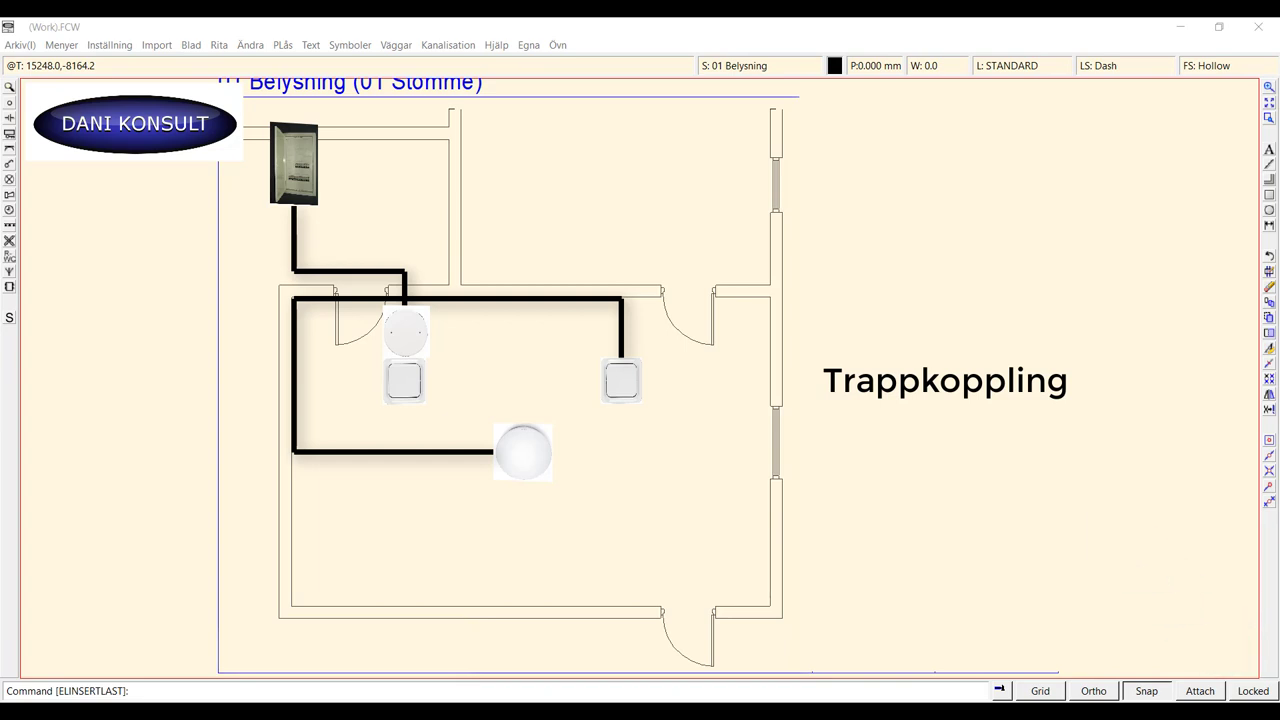
# - Clear the example wiring and place a filled distribution panel (Central fylld) in the top-left room
pyautogui.click(645, 338)
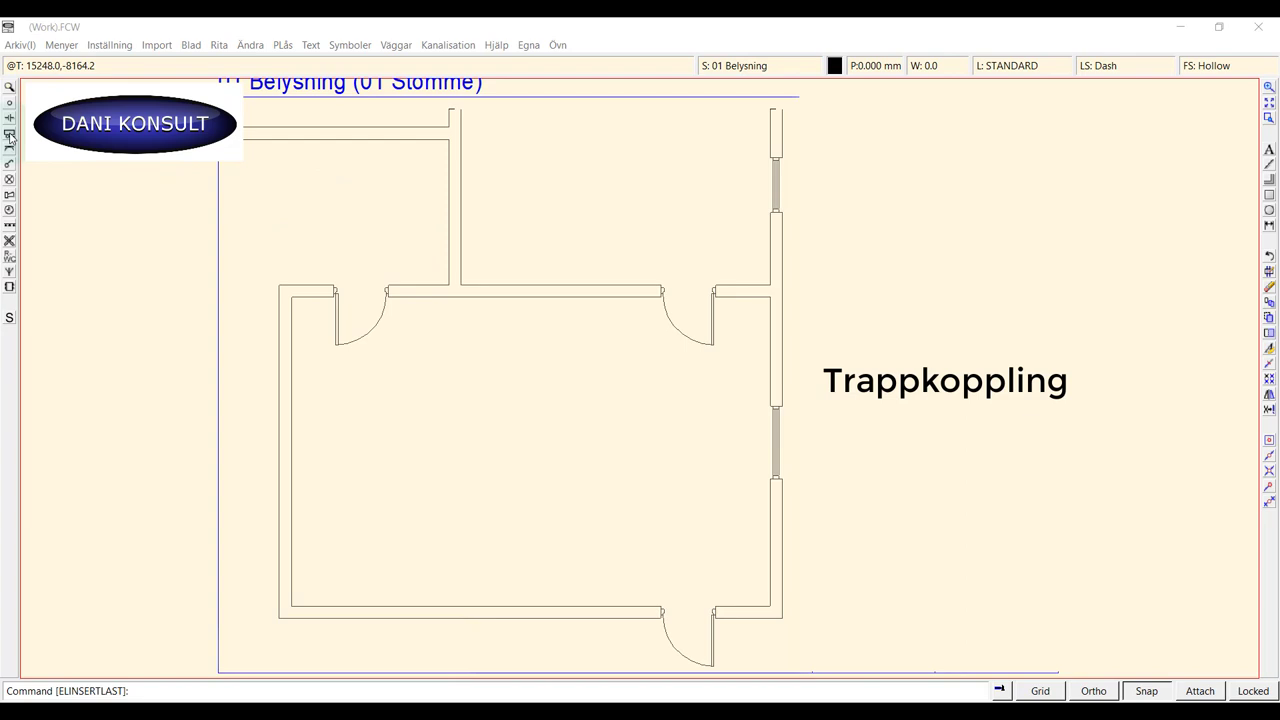
pyautogui.click(10, 135)
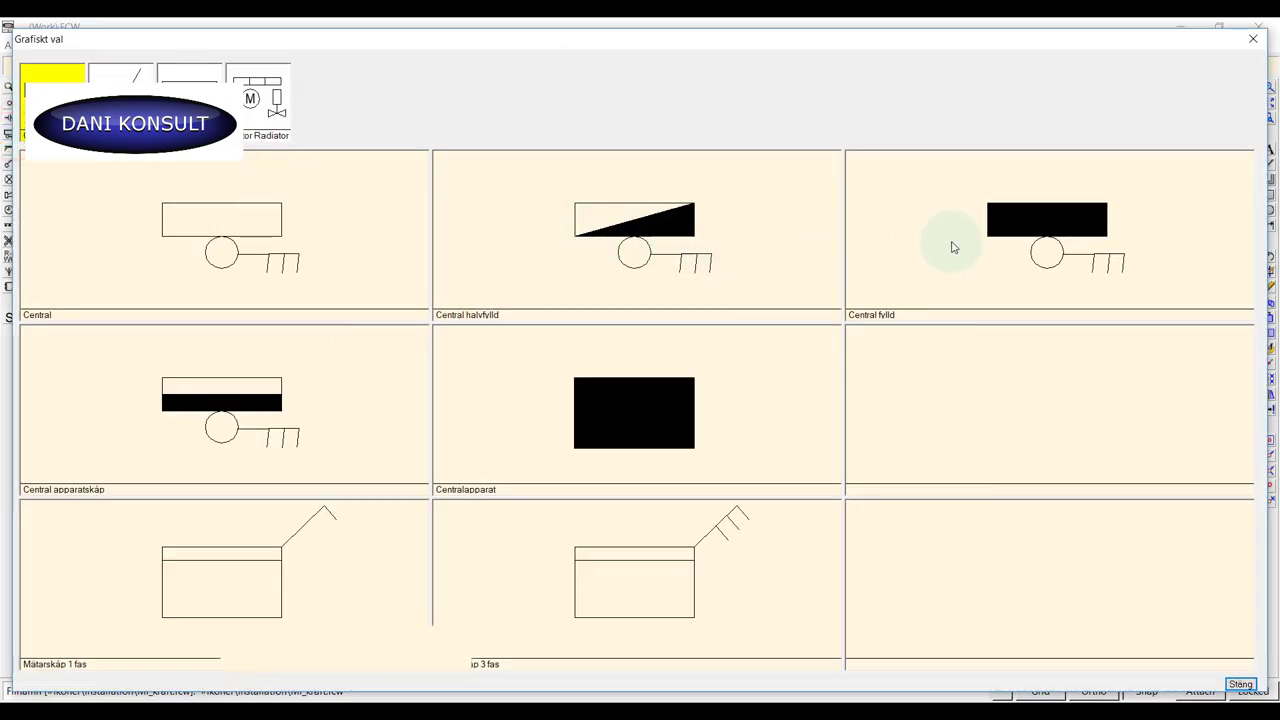
pyautogui.click(1010, 231)
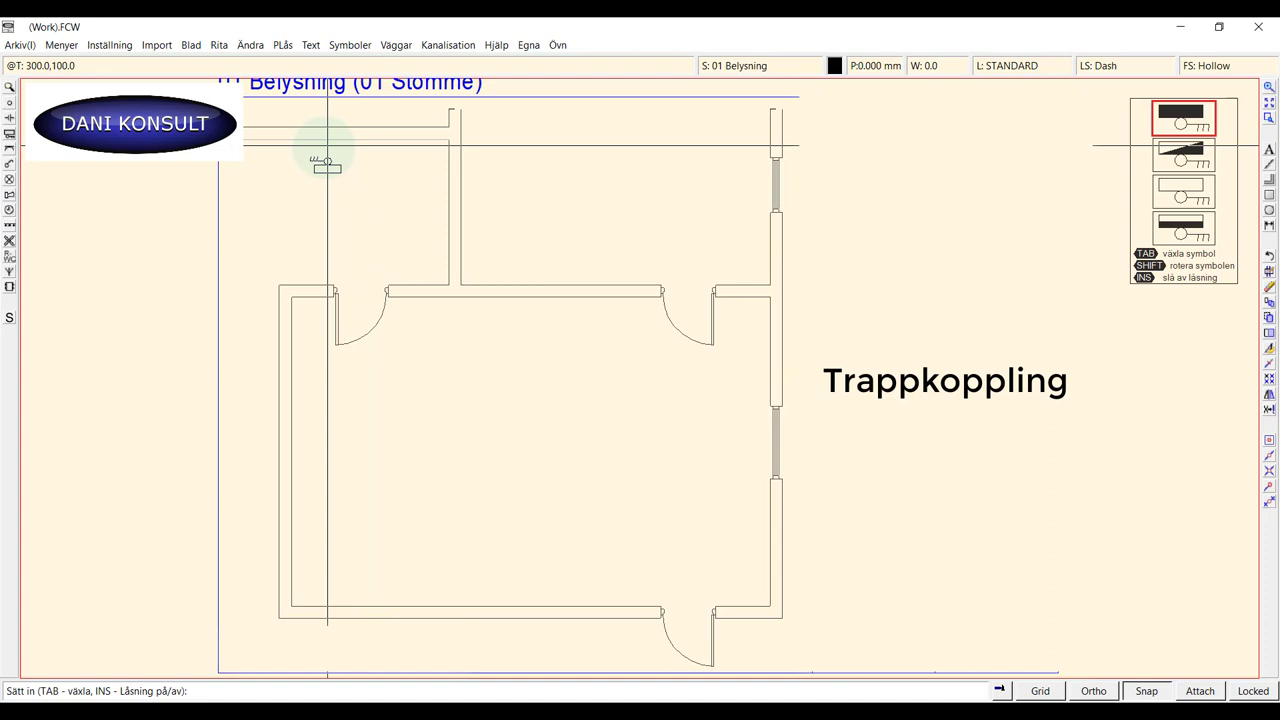
pyautogui.click(316, 163)
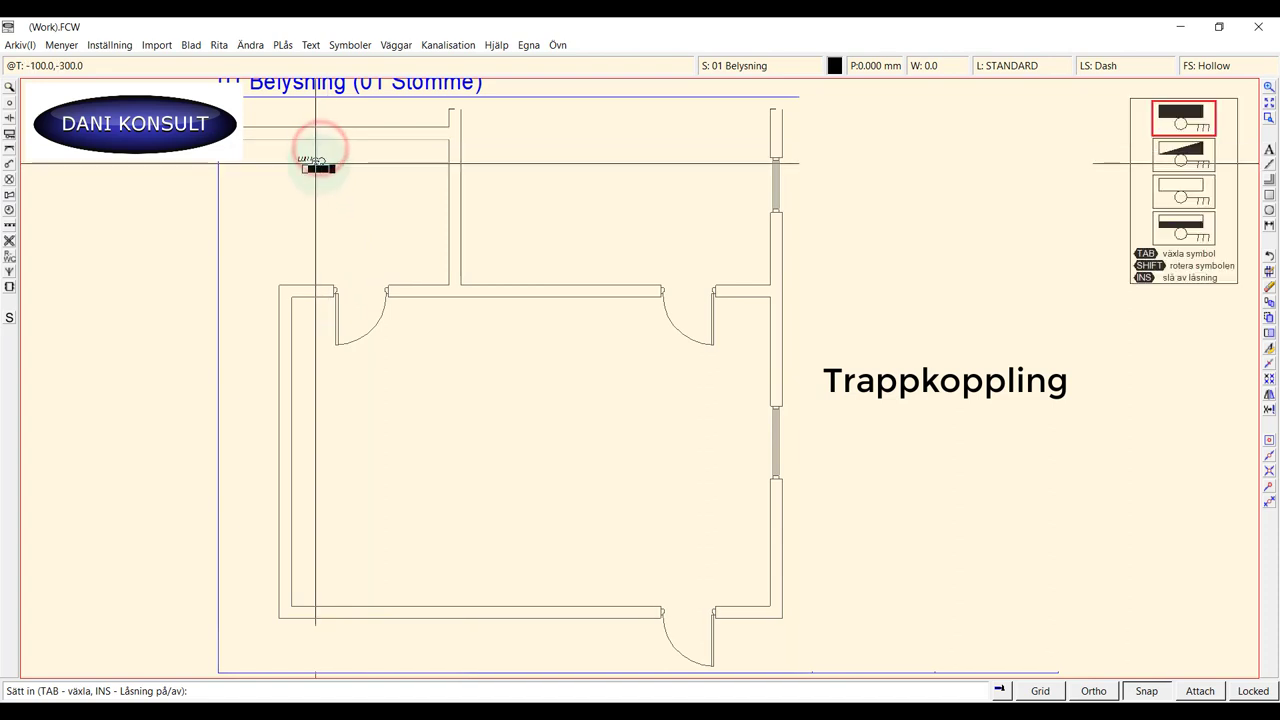
pyautogui.rightClick(318, 175)
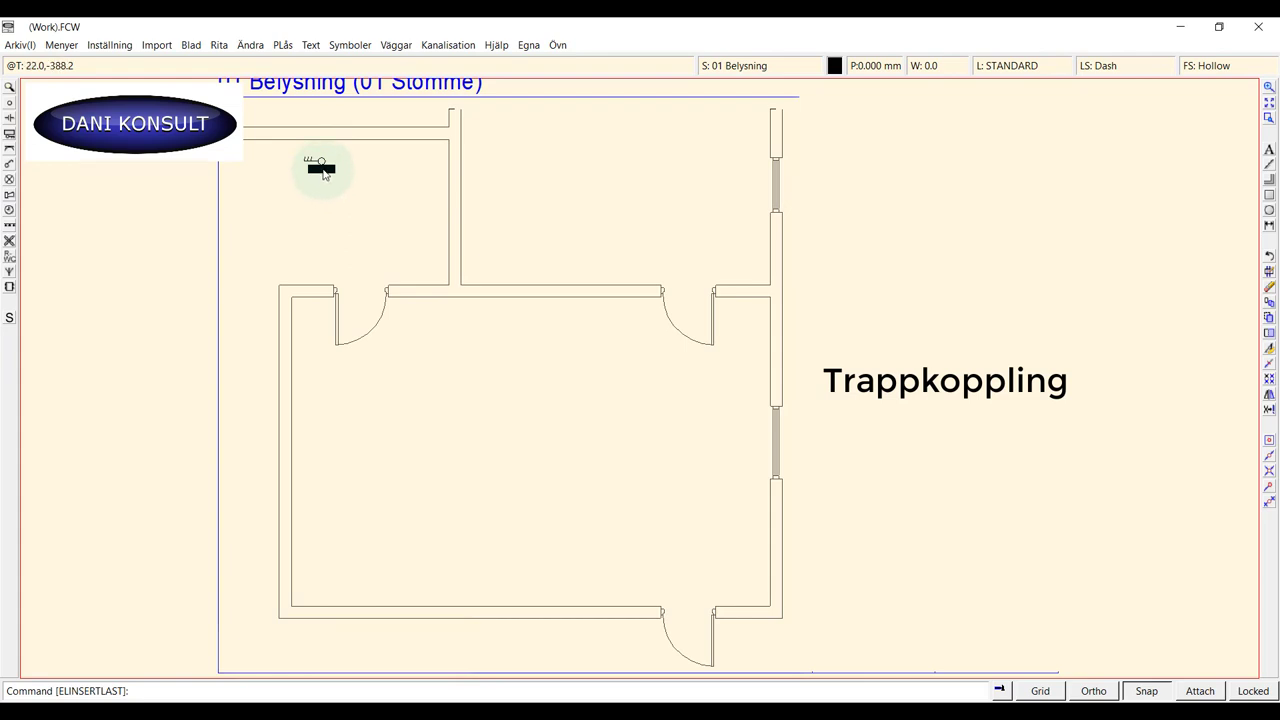
# - Move the panel symbol (Flytta) up against the wall of the top-left room
pyautogui.rightClick(324, 171)
pyautogui.rightClick(326, 171)
pyautogui.rightClick(332, 171)
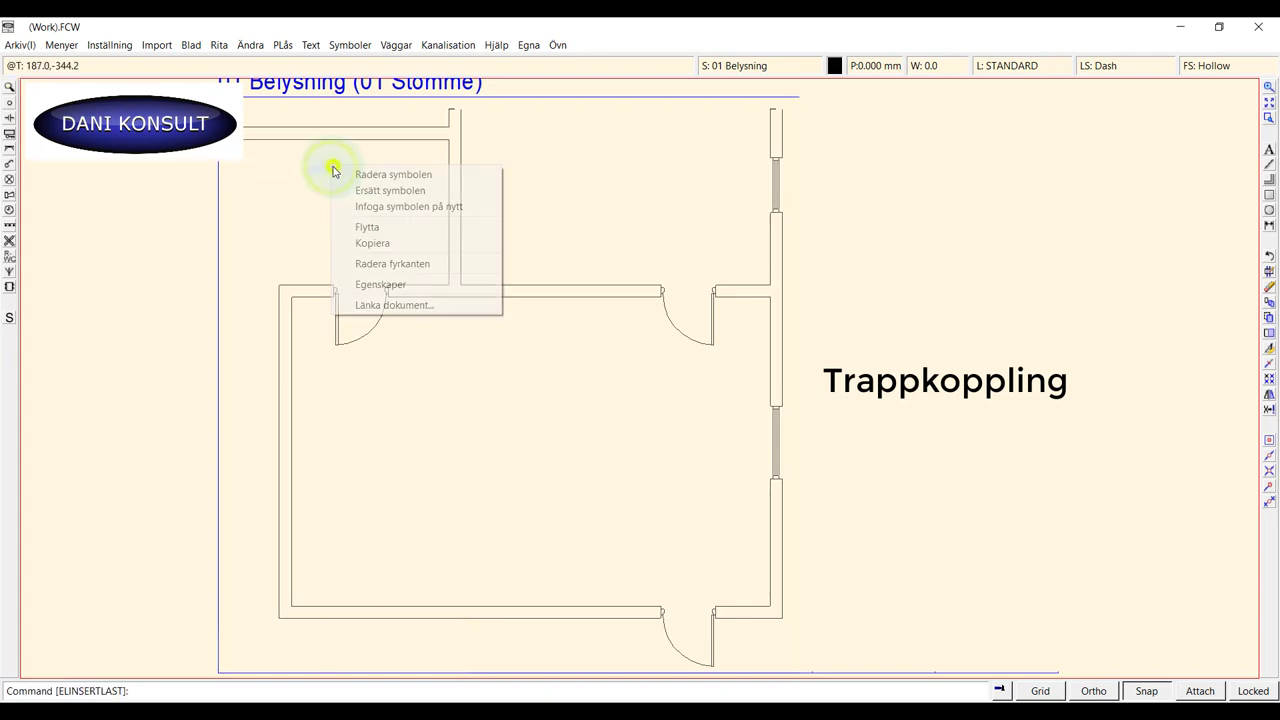
pyautogui.click(369, 227)
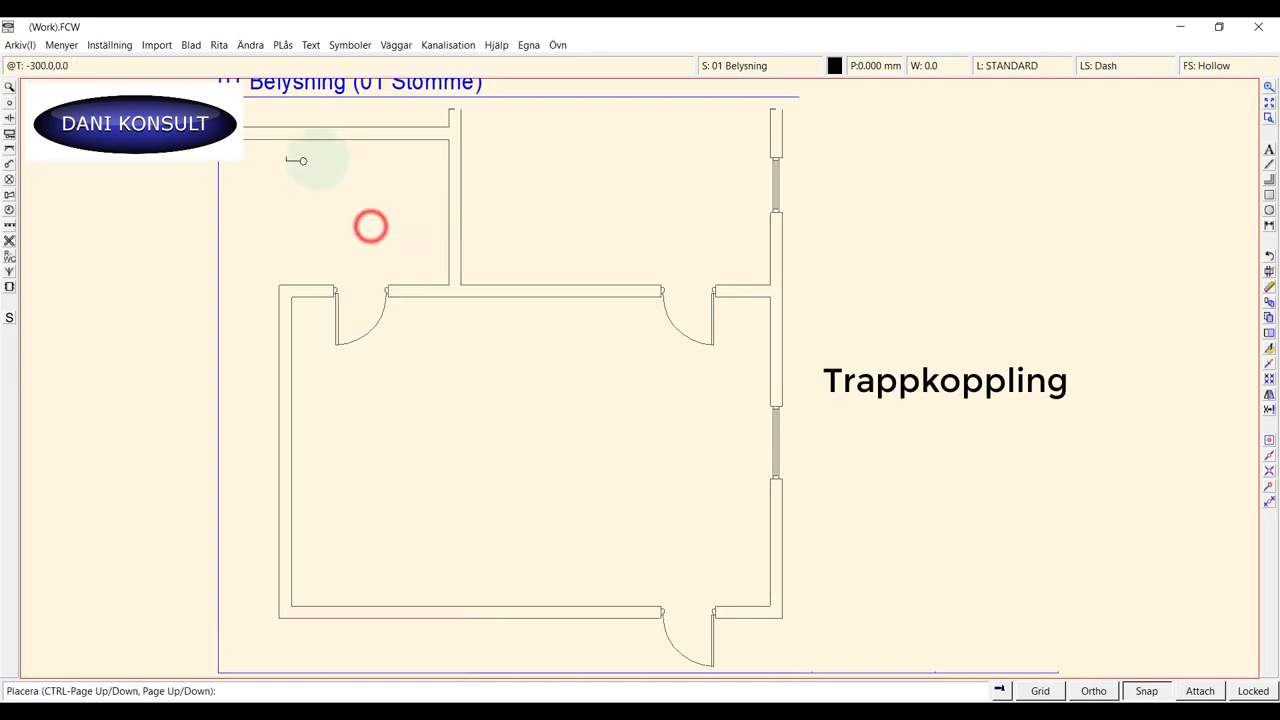
pyautogui.click(325, 156)
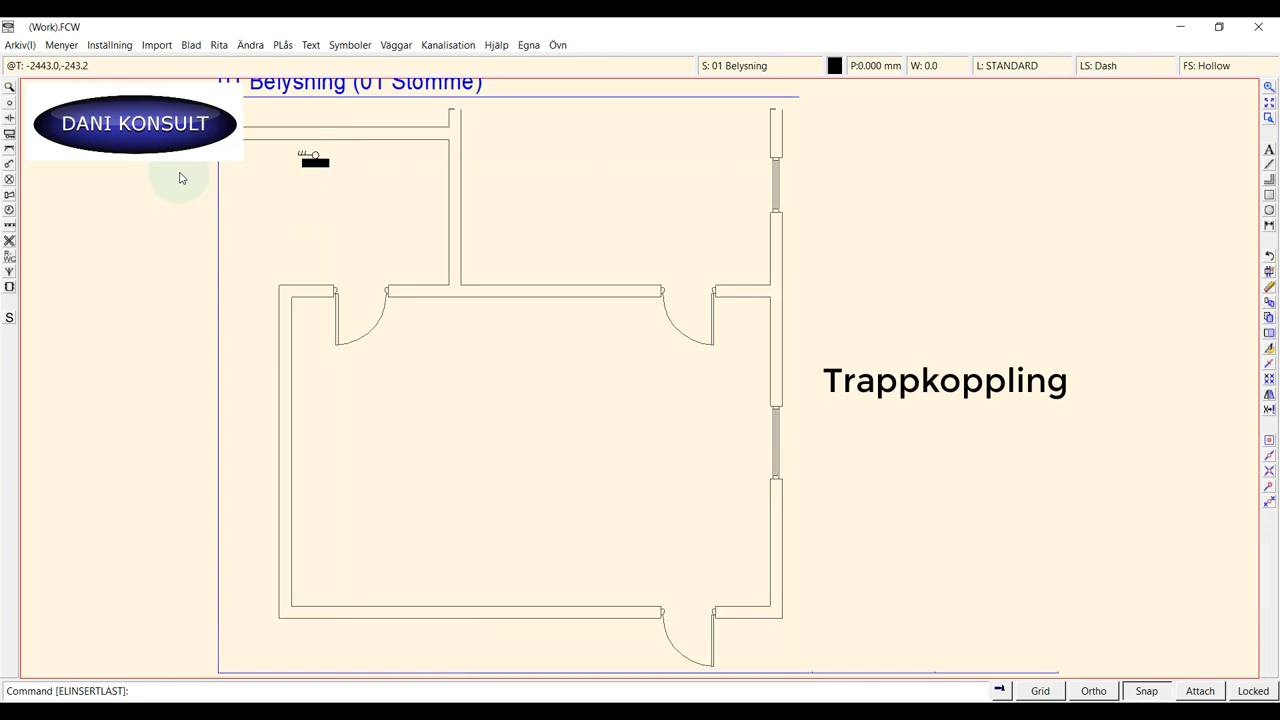
# - Place a recessed junction box (Kopplingsdosa inf) on the wall beside the left doorway
pyautogui.click(10, 103)
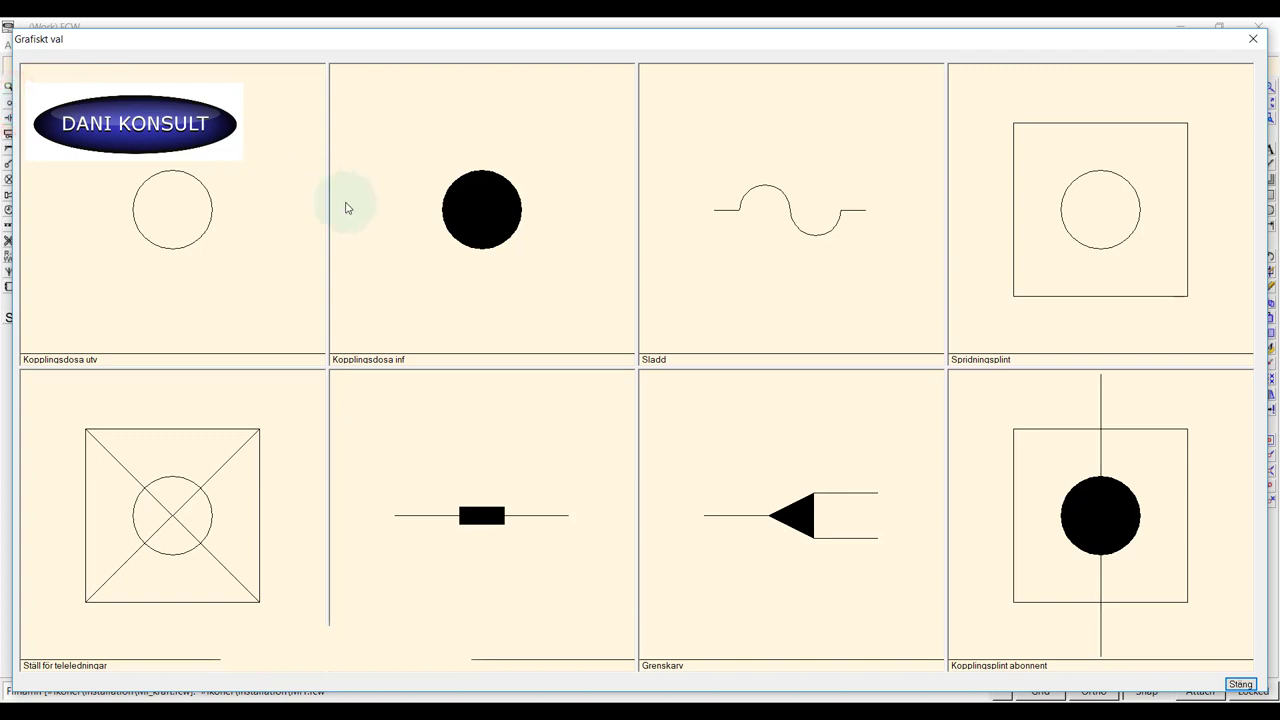
pyautogui.click(497, 227)
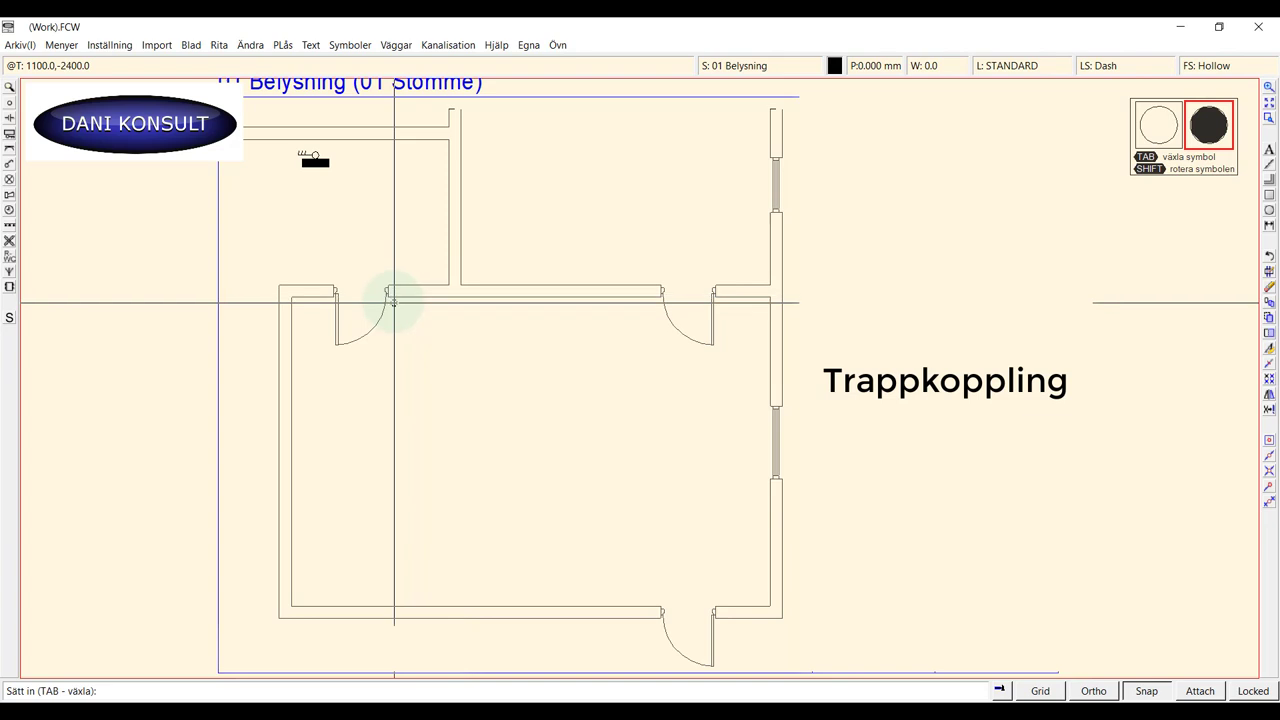
pyautogui.click(394, 302)
pyautogui.rightClick(326, 312)
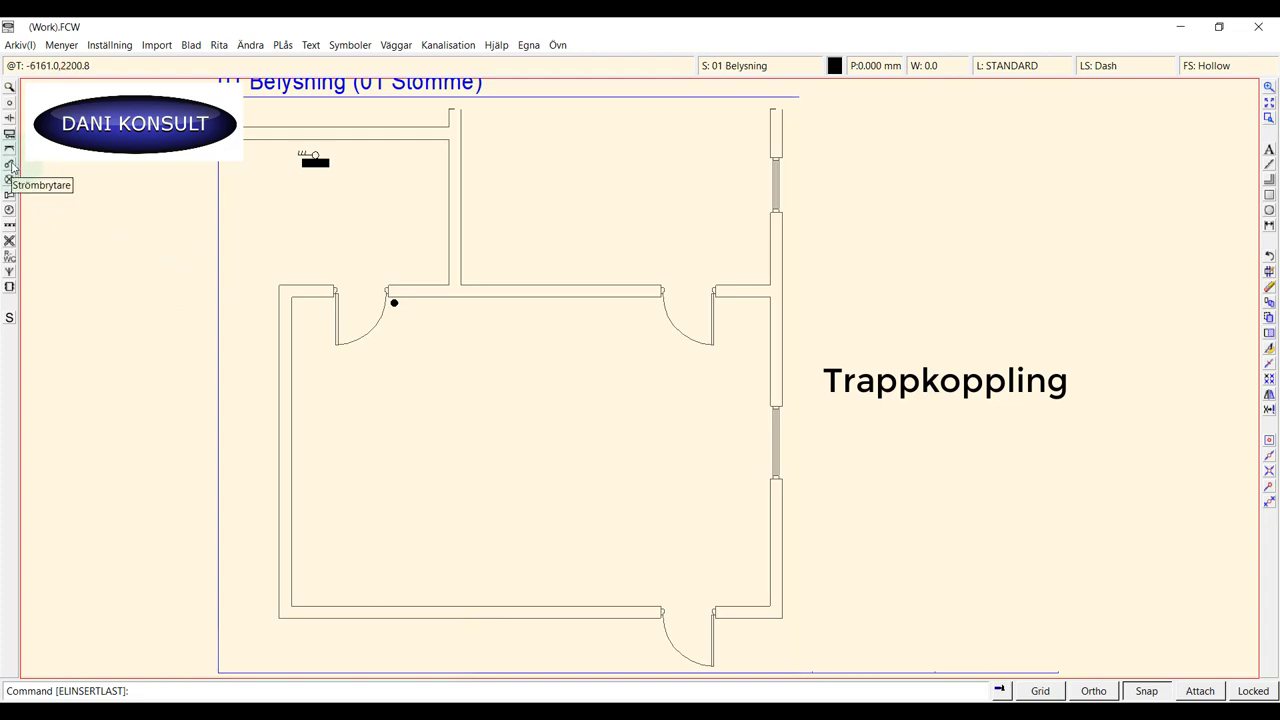
# - Choose Brytare 1 polig fylld from the filled variants of the switch gallery
pyautogui.click(10, 165)
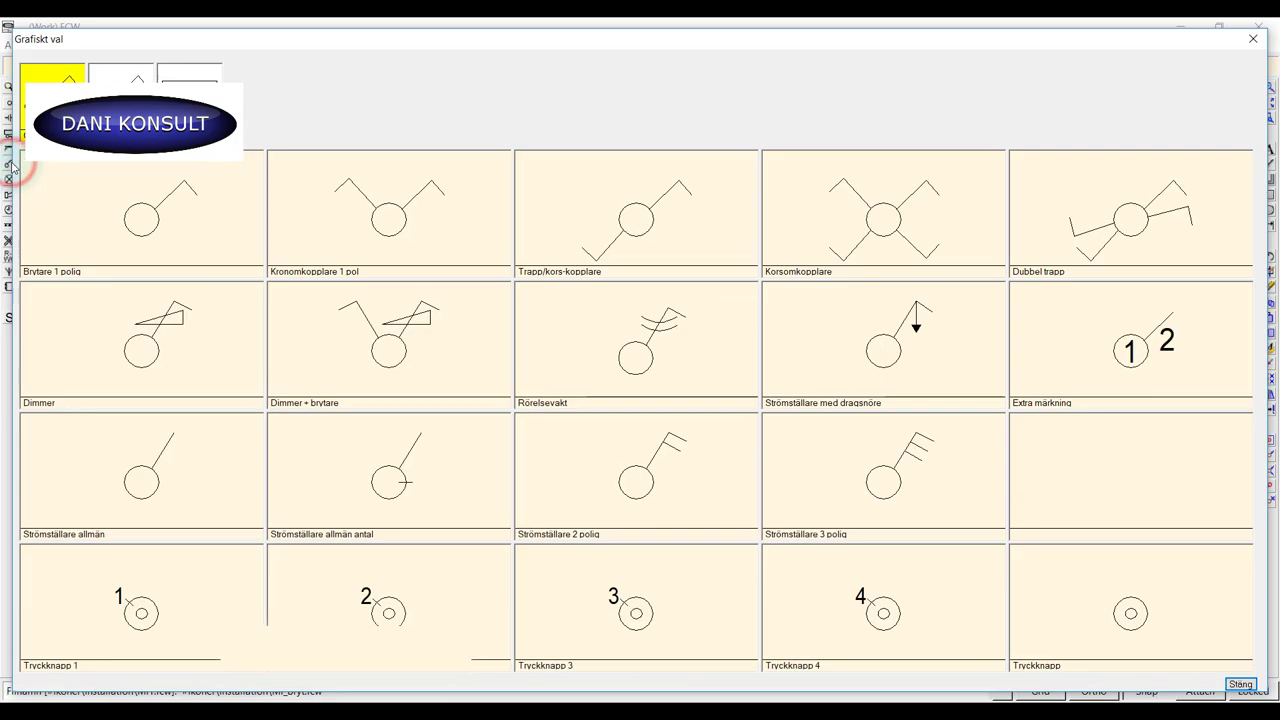
pyautogui.click(120, 75)
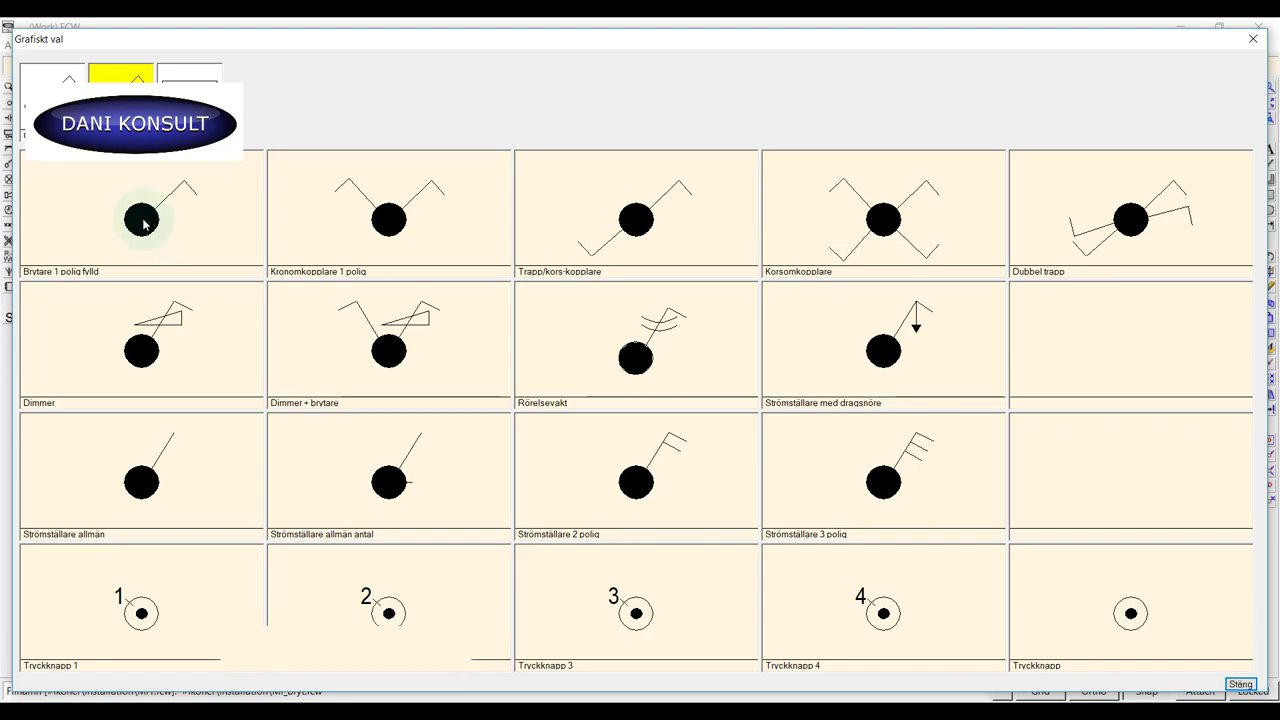
pyautogui.click(143, 222)
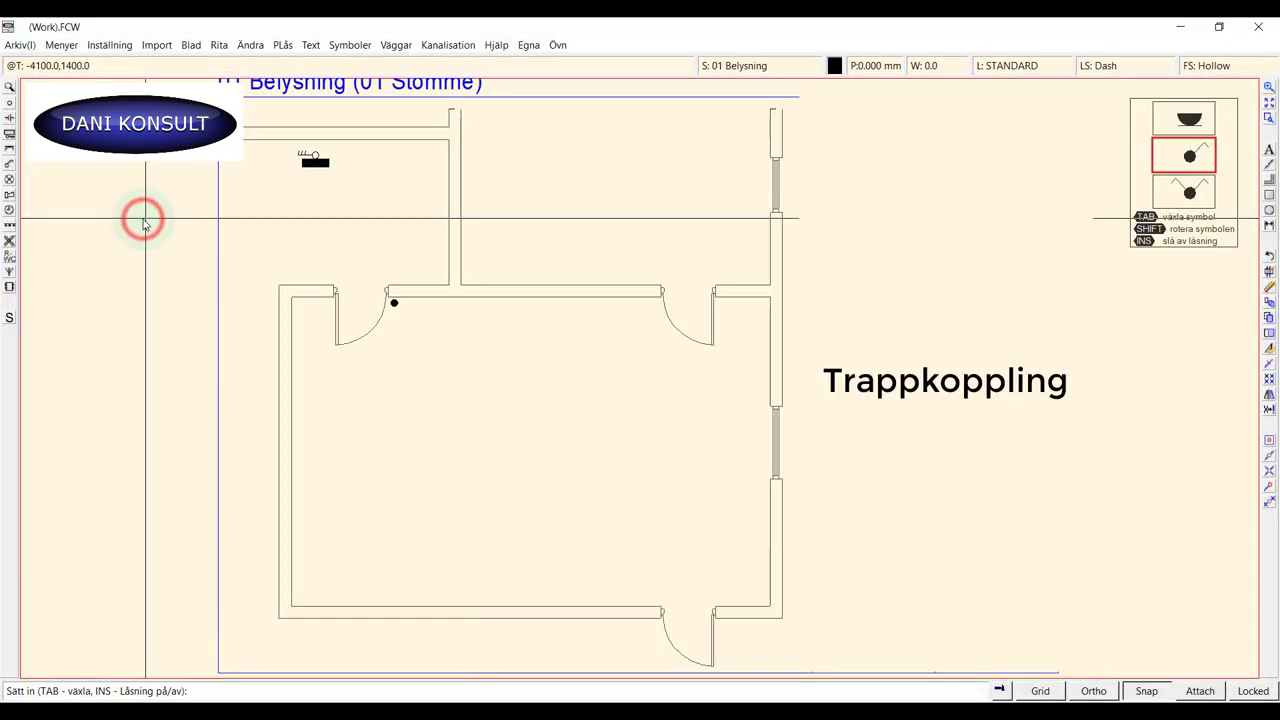
# - Place filled single-pole switches beside the left and right doorways of the large room
pyautogui.click(396, 345)
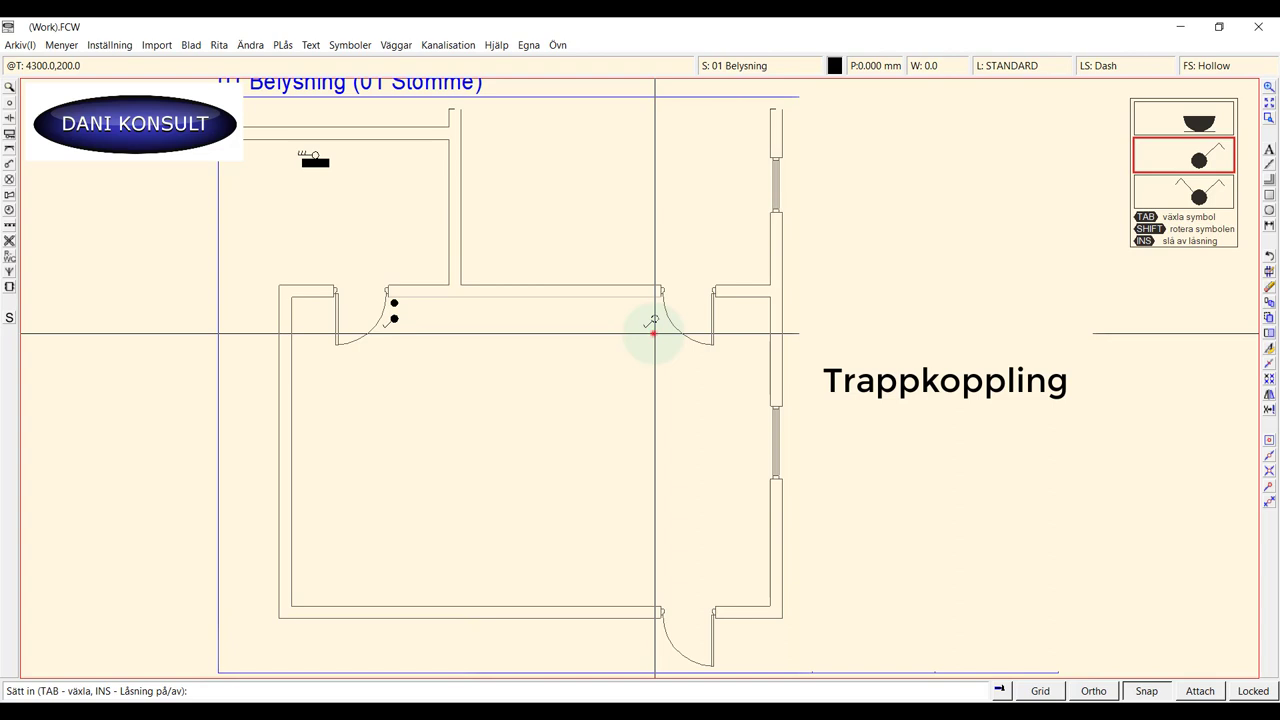
pyautogui.click(652, 333)
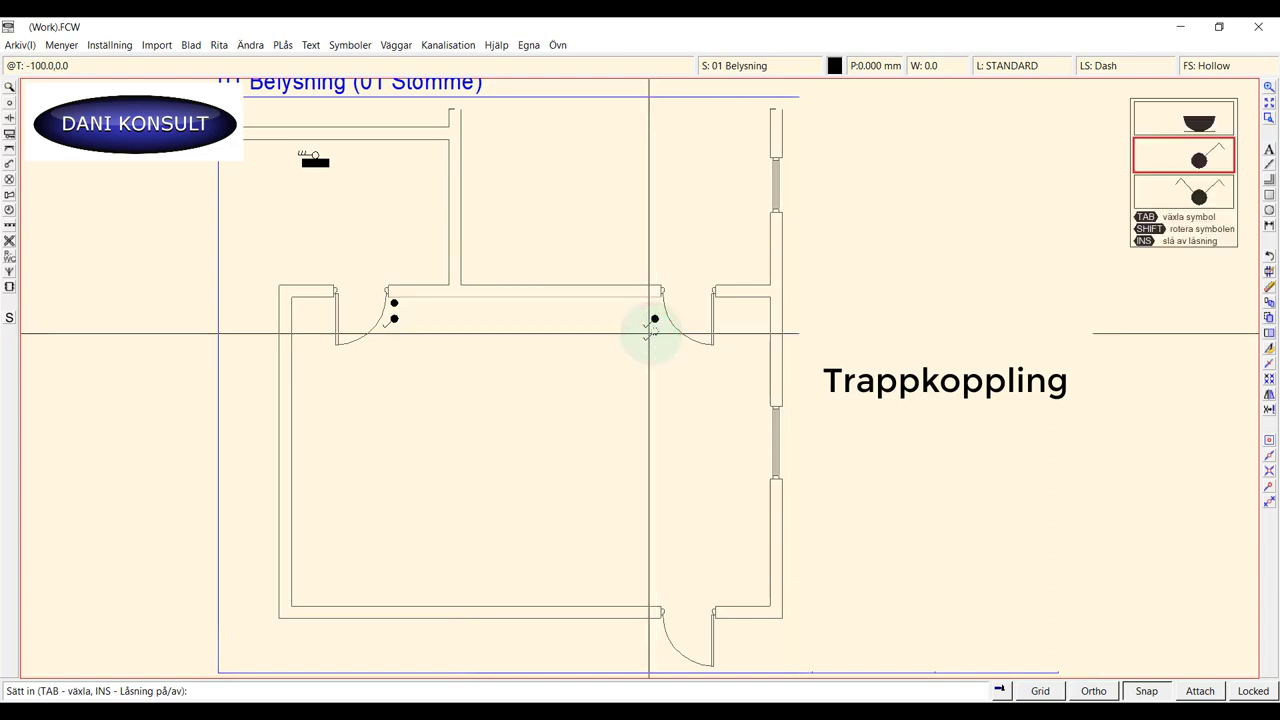
pyautogui.rightClick(652, 333)
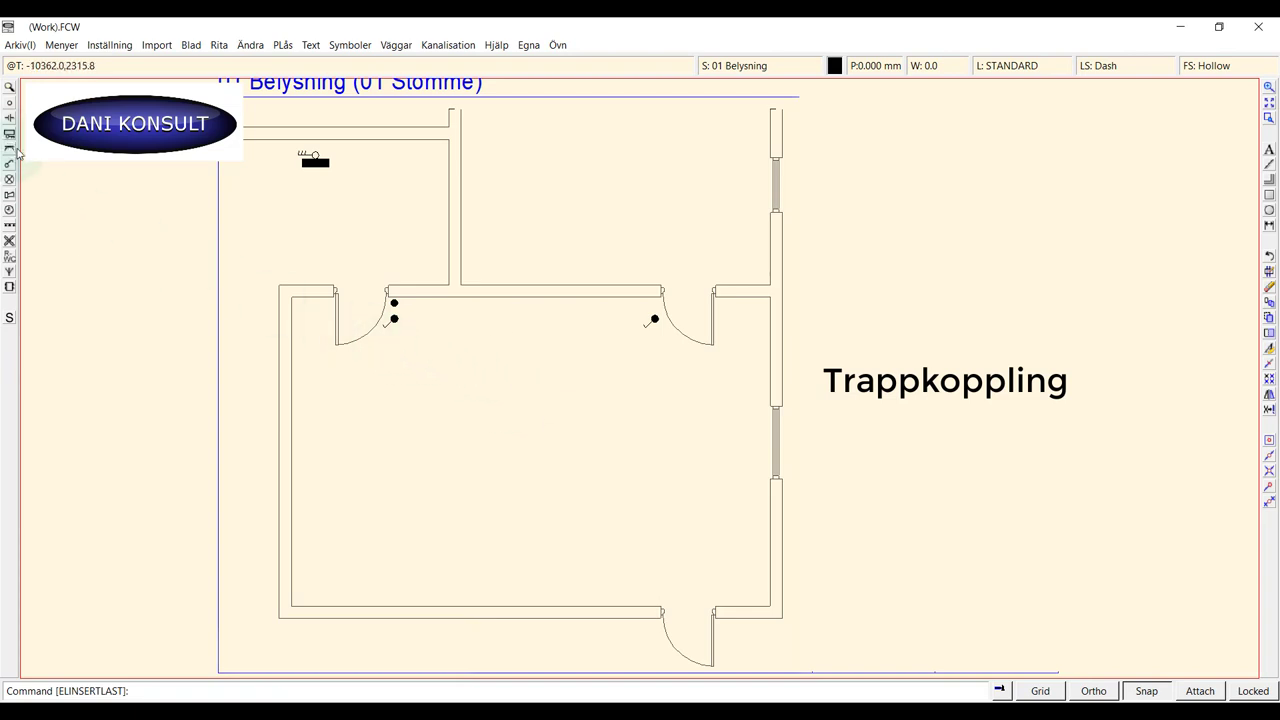
# - Draw a wire from the panel straight down, then across to the junction box by the left doorway
pyautogui.click(220, 46)
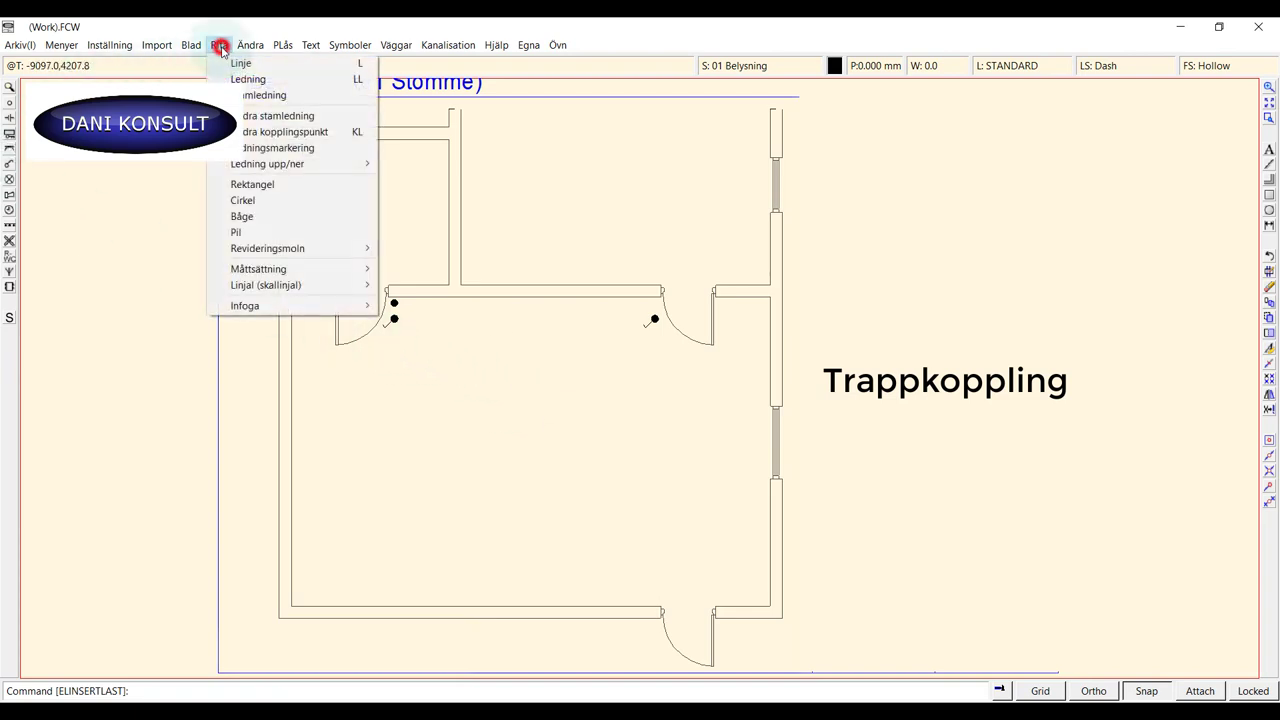
pyautogui.click(240, 65)
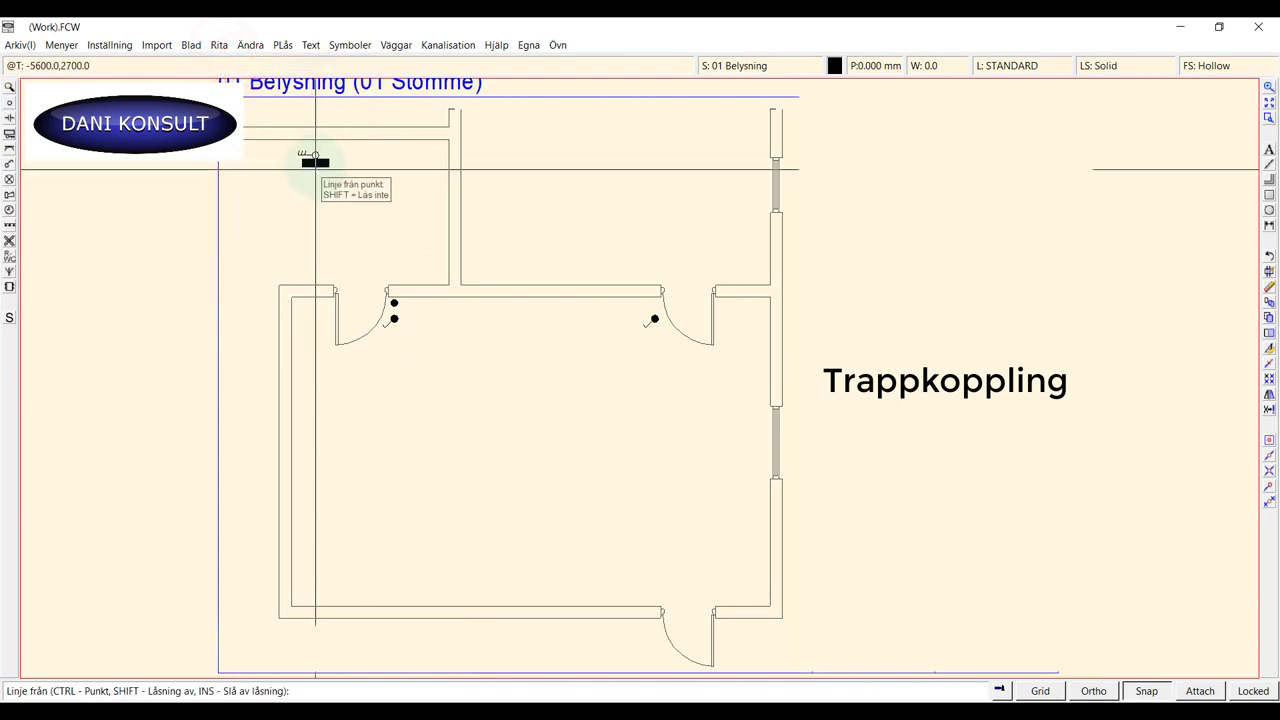
pyautogui.click(315, 168)
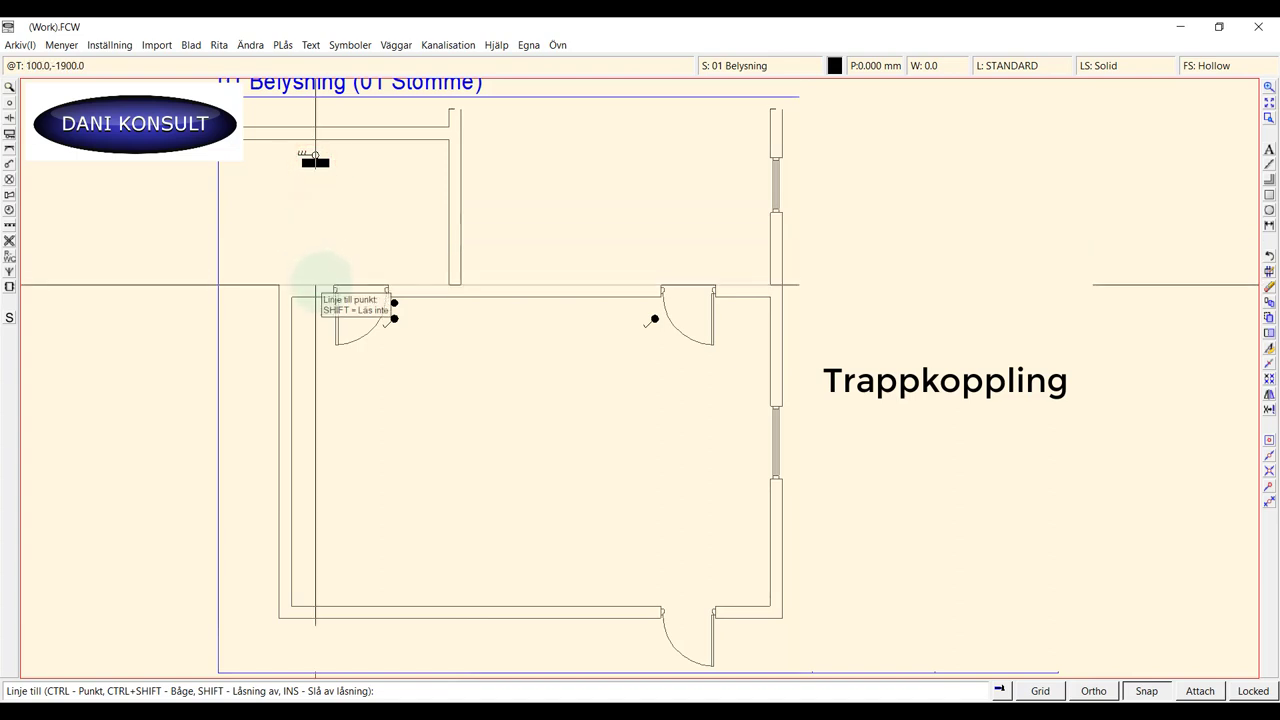
pyautogui.click(315, 279)
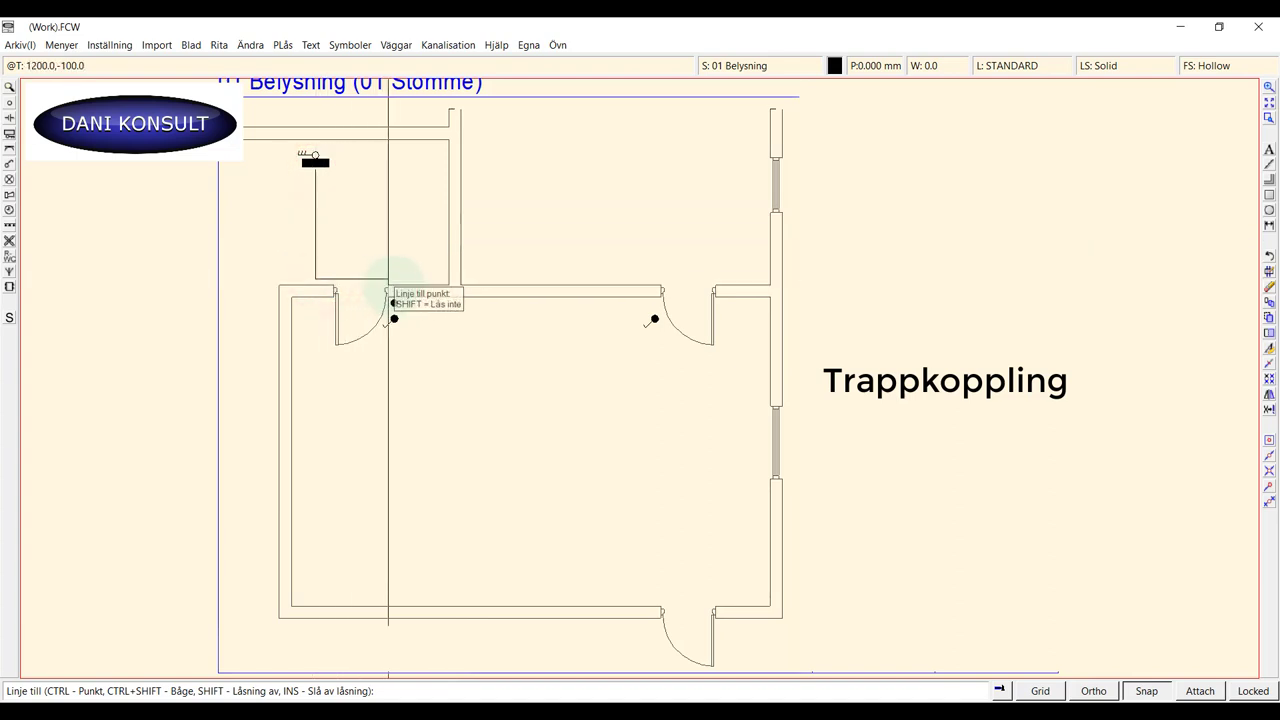
pyautogui.click(393, 285)
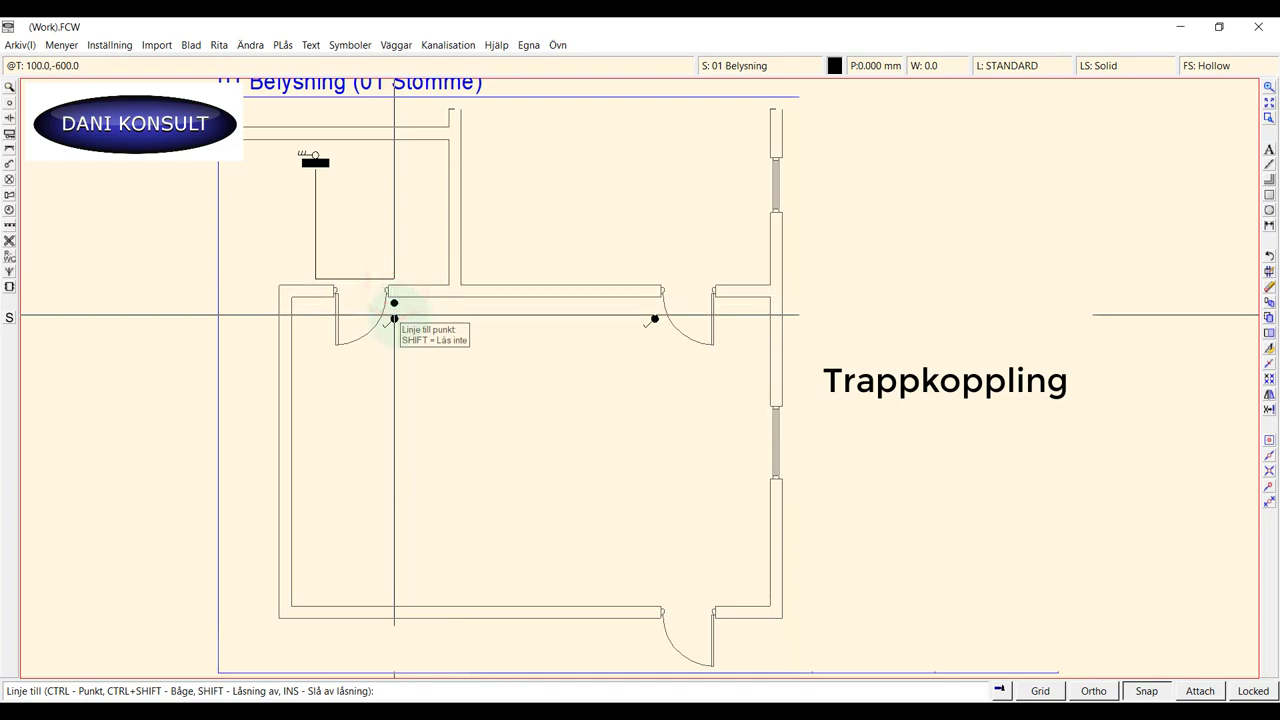
pyautogui.click(394, 320)
pyautogui.rightClick(396, 321)
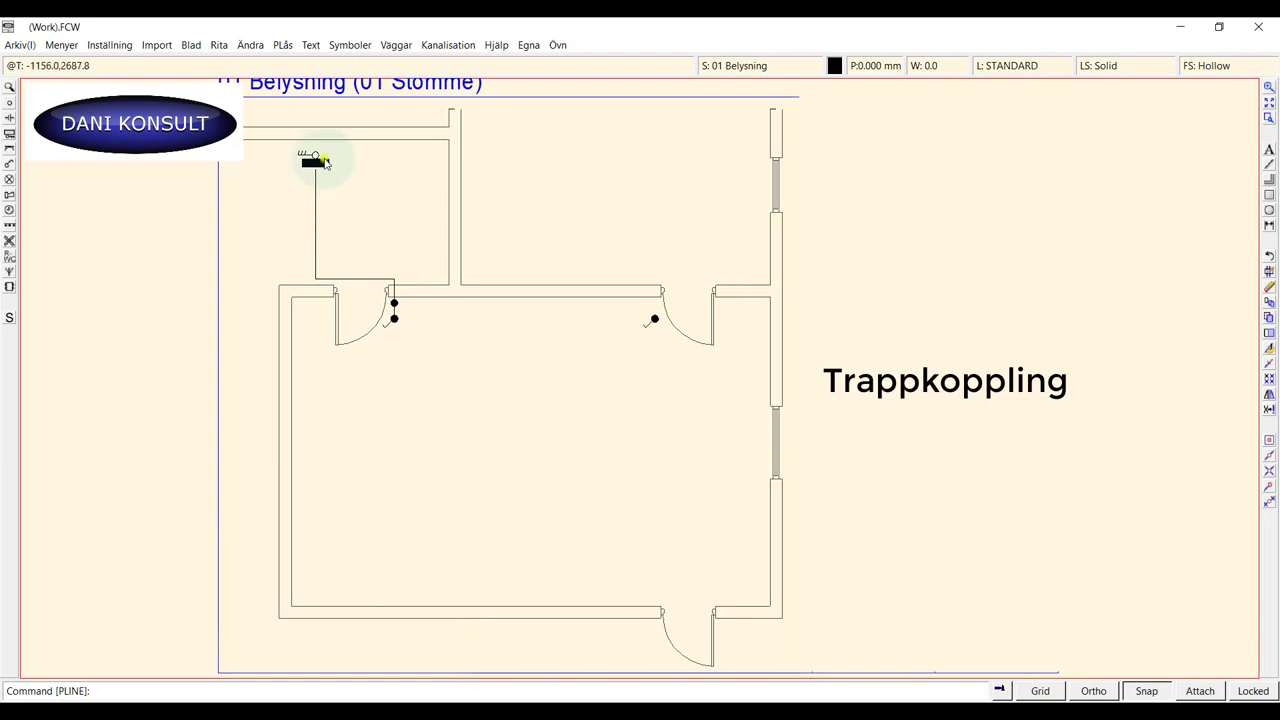
# - Move the panel symbol slightly upward
pyautogui.rightClick(323, 161)
pyautogui.click(360, 222)
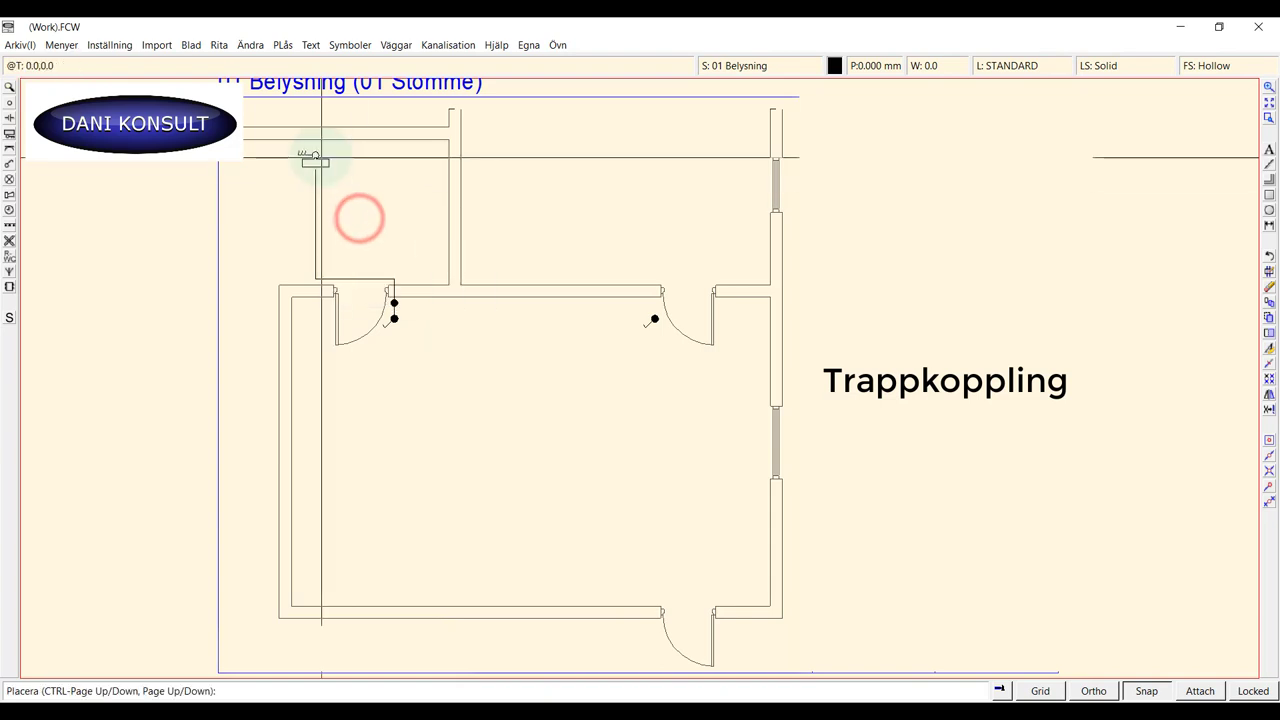
pyautogui.click(320, 152)
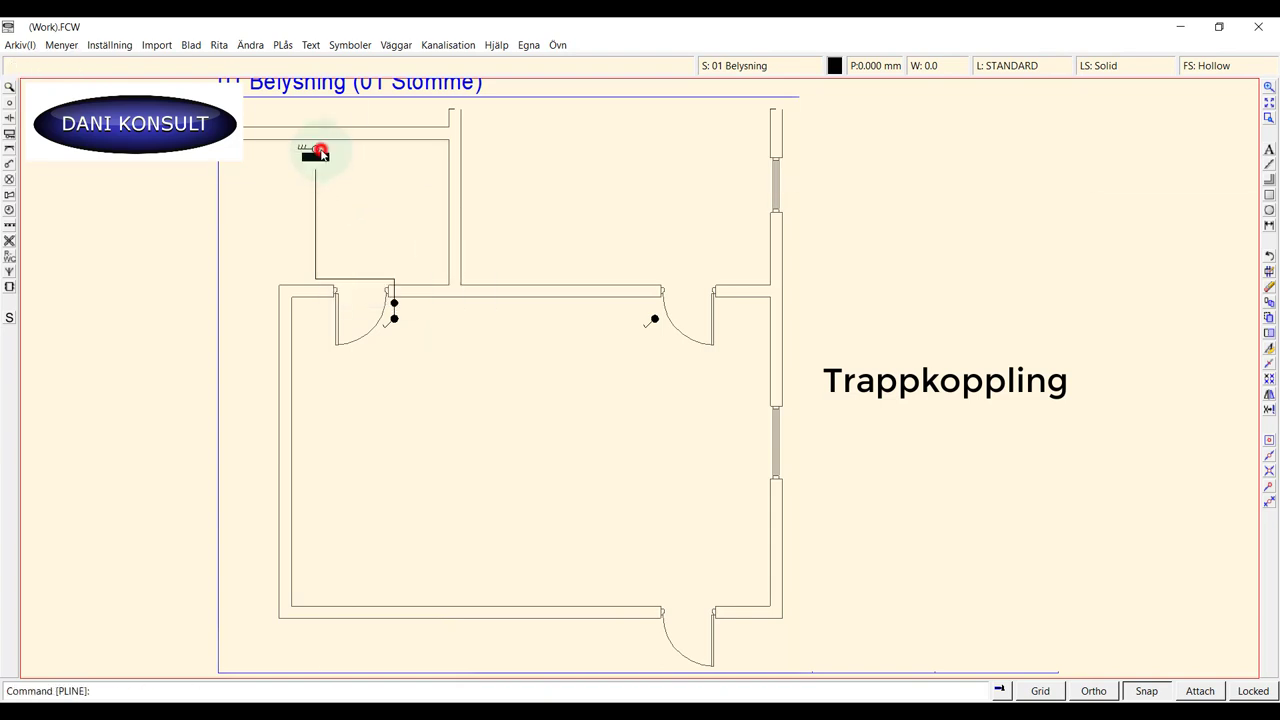
# - Draw a short vertical line joining the panel symbol to the existing wire
pyautogui.click(218, 45)
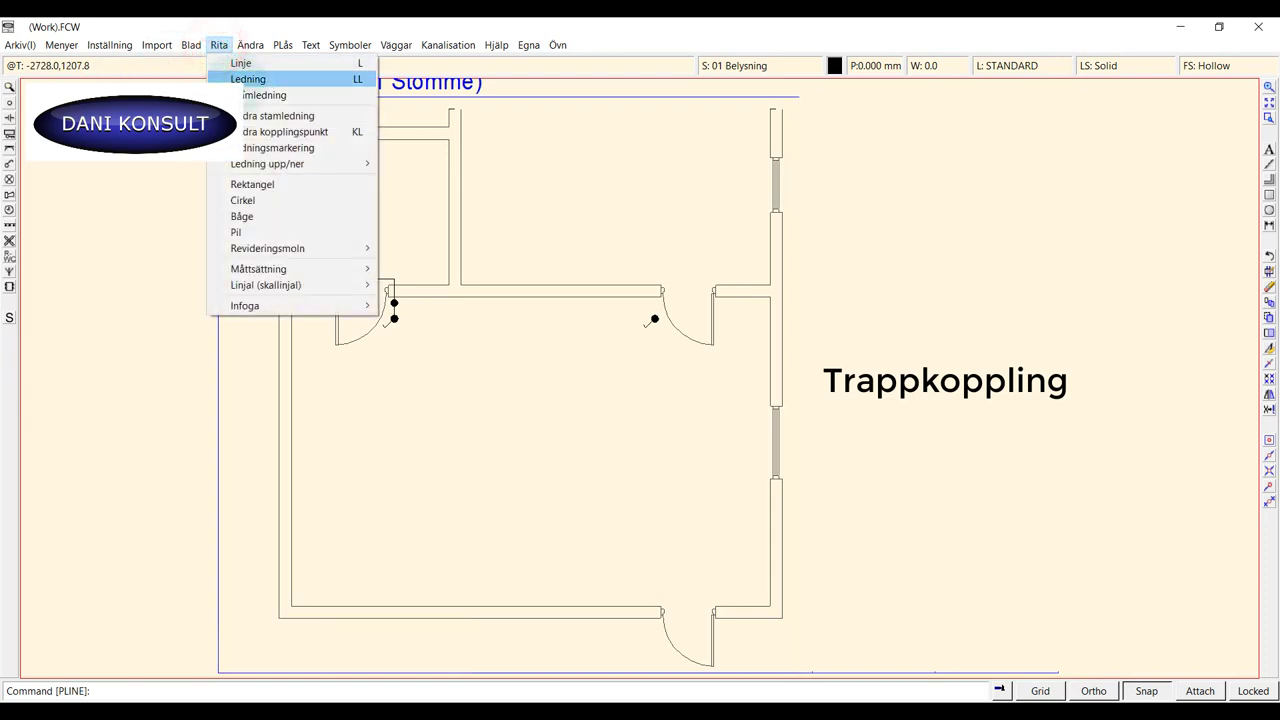
pyautogui.click(240, 63)
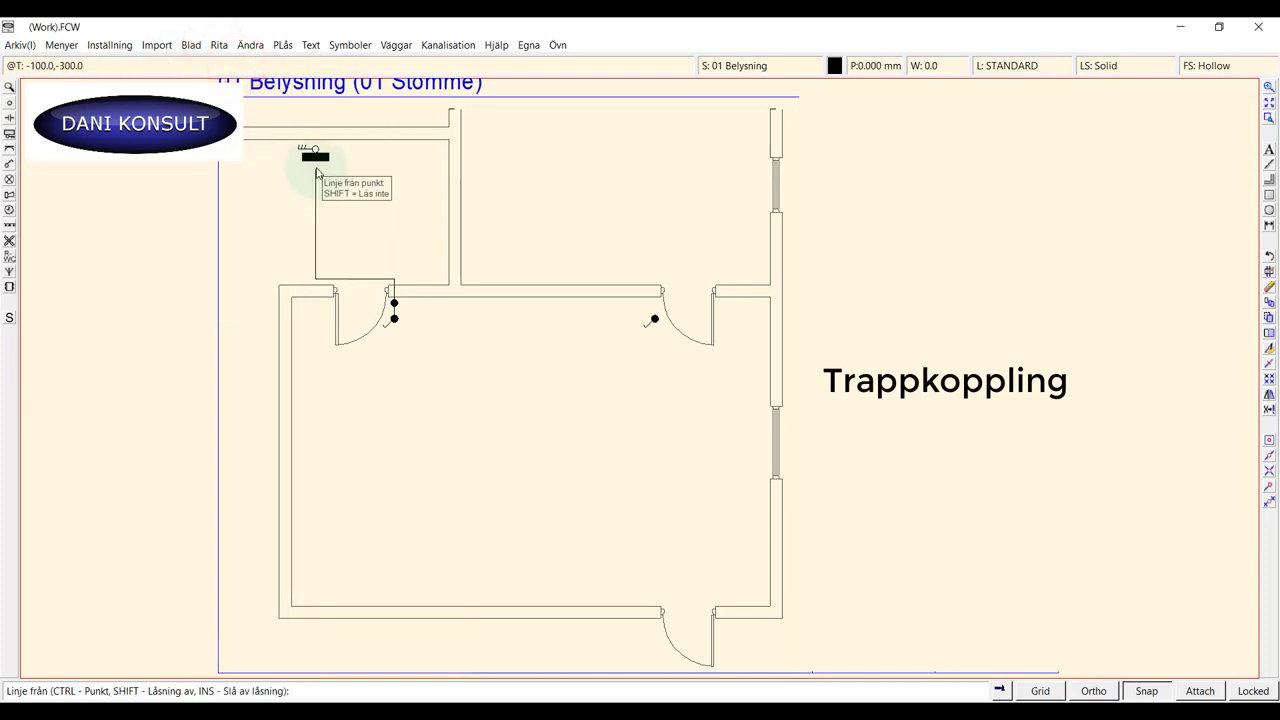
pyautogui.scroll(1, 316, 172)
pyautogui.scroll(1, 313, 168)
pyautogui.scroll(1, 310, 165)
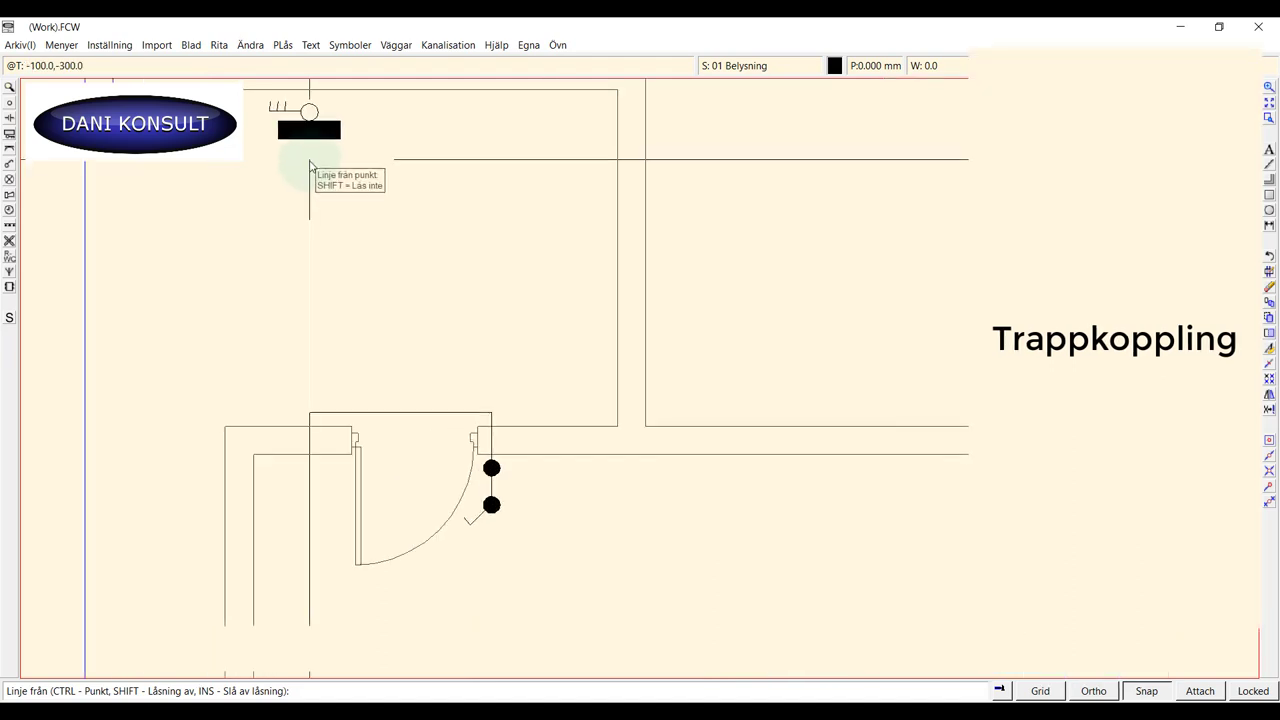
pyautogui.click(309, 160)
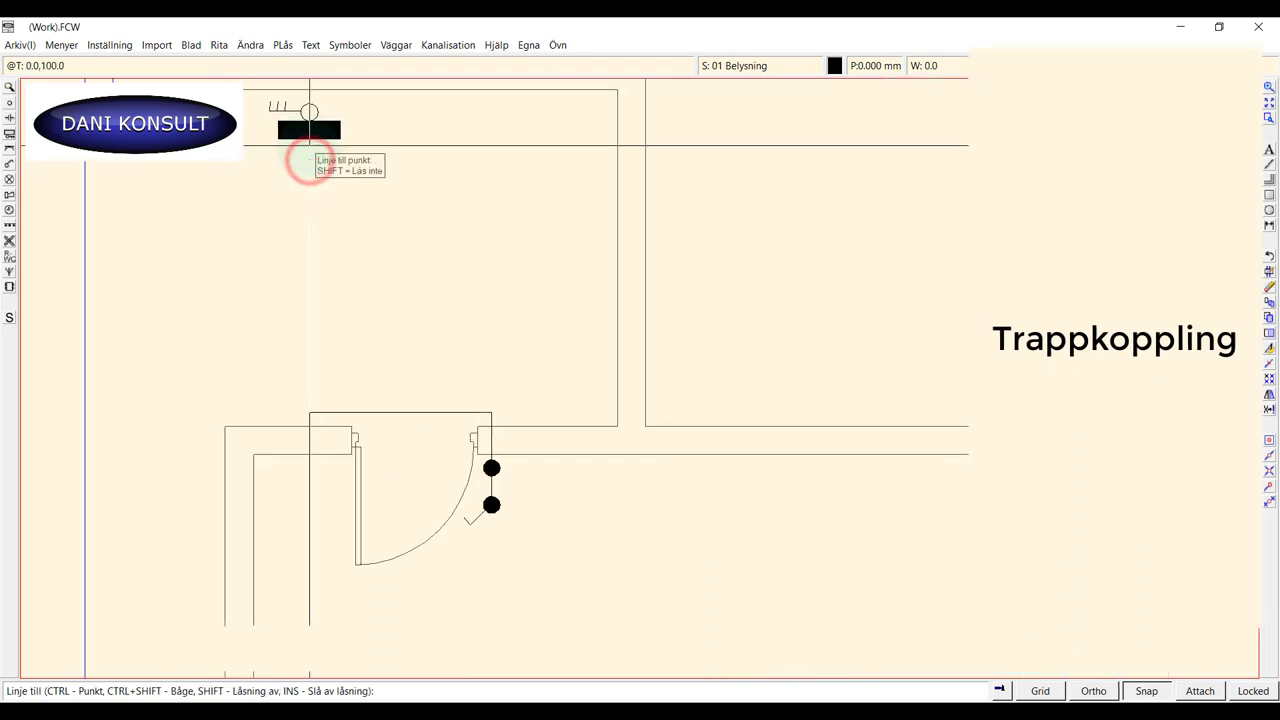
pyautogui.click(307, 130)
pyautogui.rightClick(309, 136)
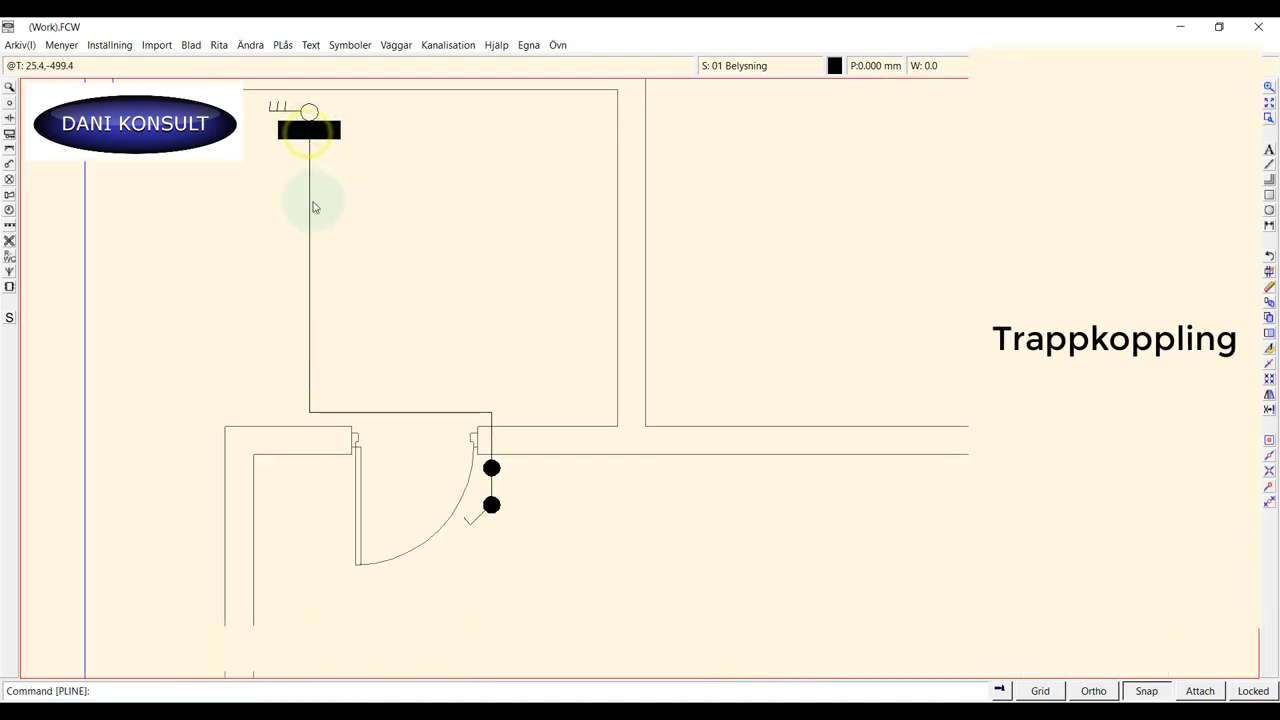
pyautogui.scroll(-1, 391, 245)
pyautogui.scroll(-1, 391, 245)
# - Draw a wire from the left-door switch along the wall to the switch by the right door
pyautogui.scroll(-1, 391, 245)
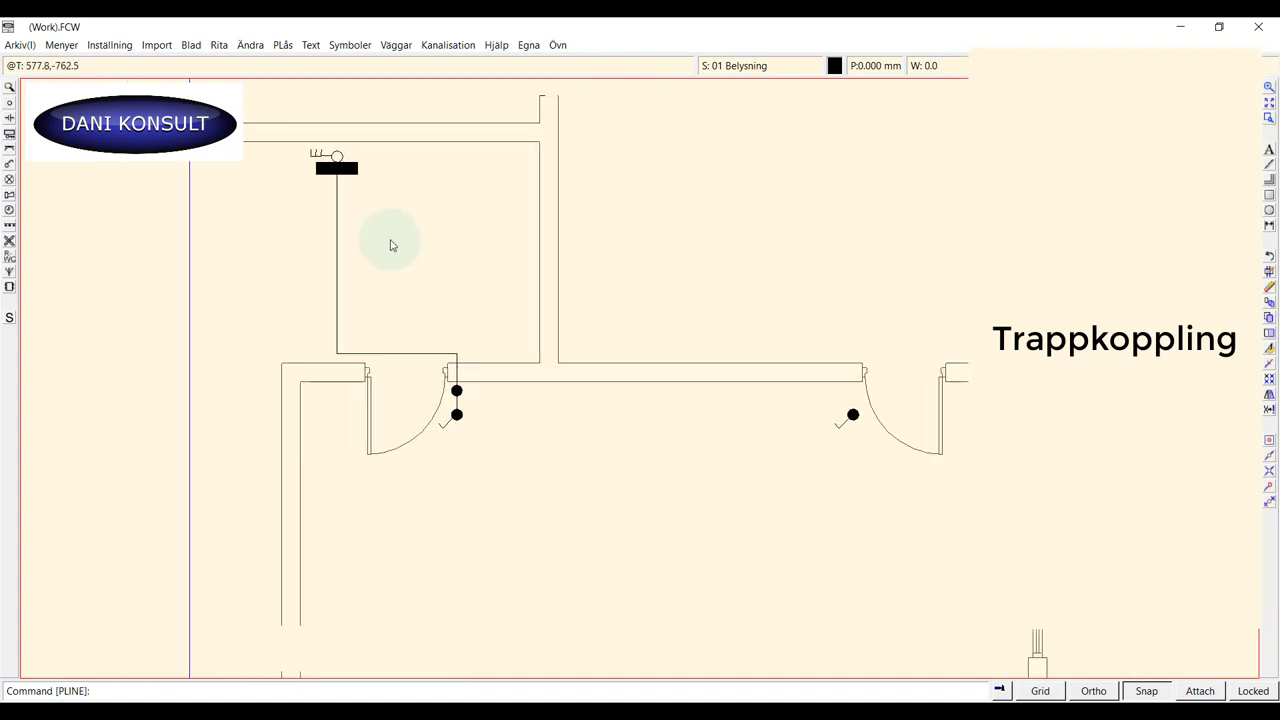
pyautogui.scroll(-1, 391, 245)
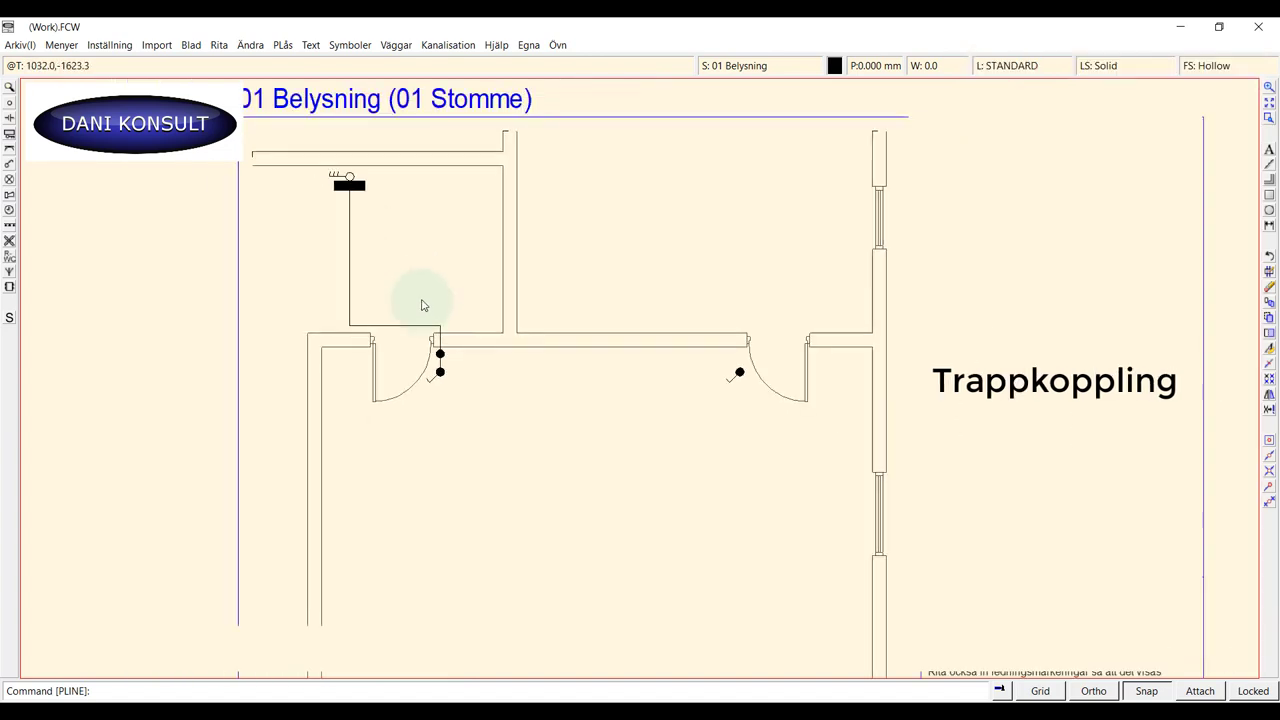
pyautogui.moveTo(422, 305)
pyautogui.mouseDown(button='middle')
pyautogui.moveTo(447, 236)
pyautogui.moveTo(430, 258)
pyautogui.mouseUp(button='middle')
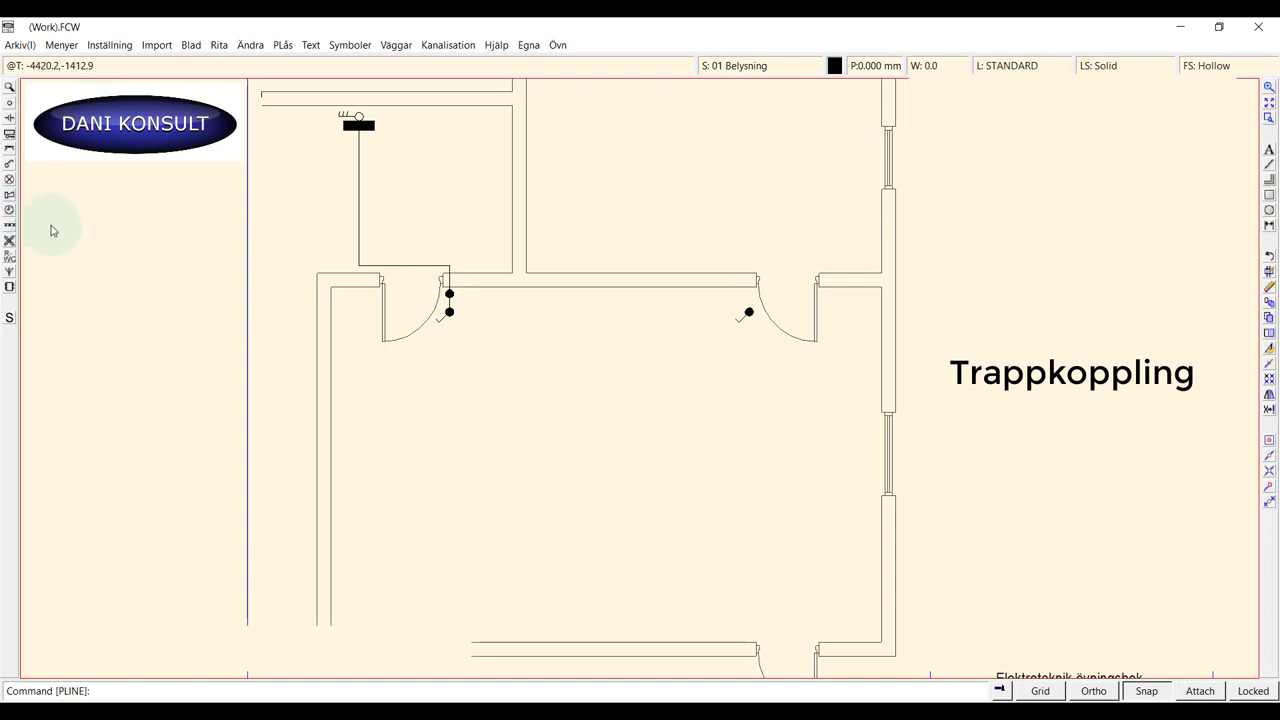
pyautogui.click(220, 45)
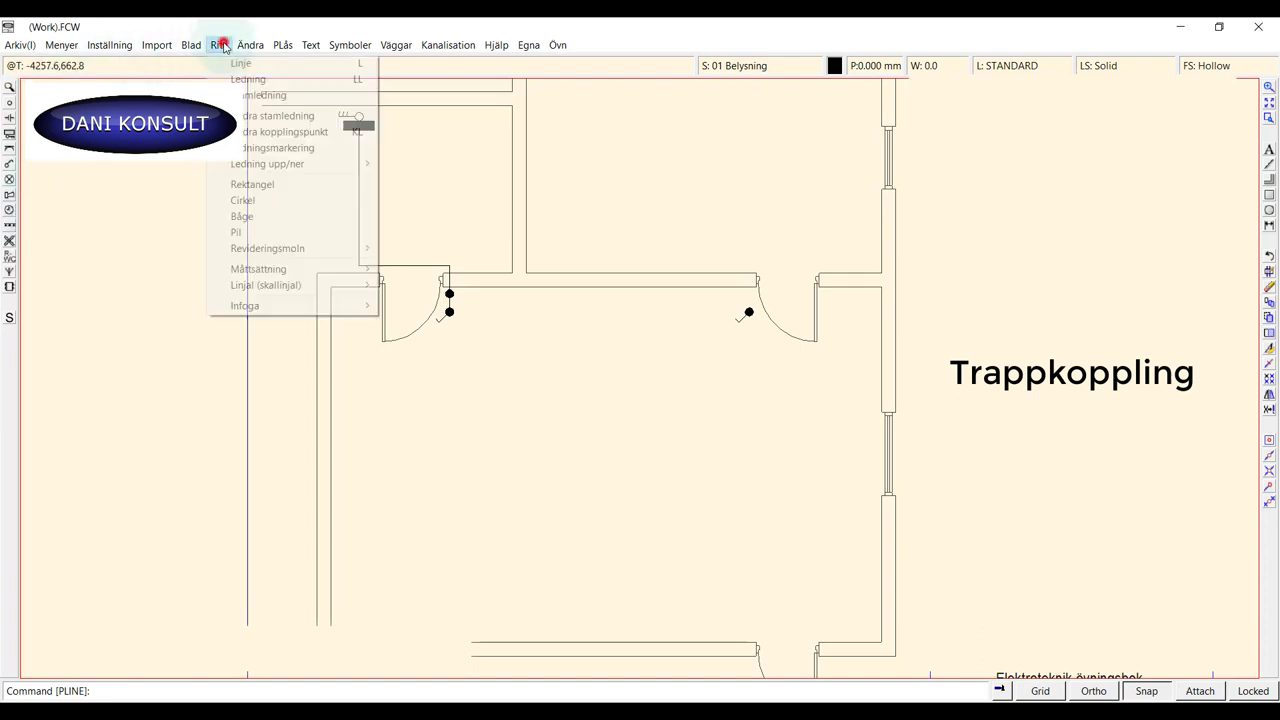
pyautogui.click(240, 63)
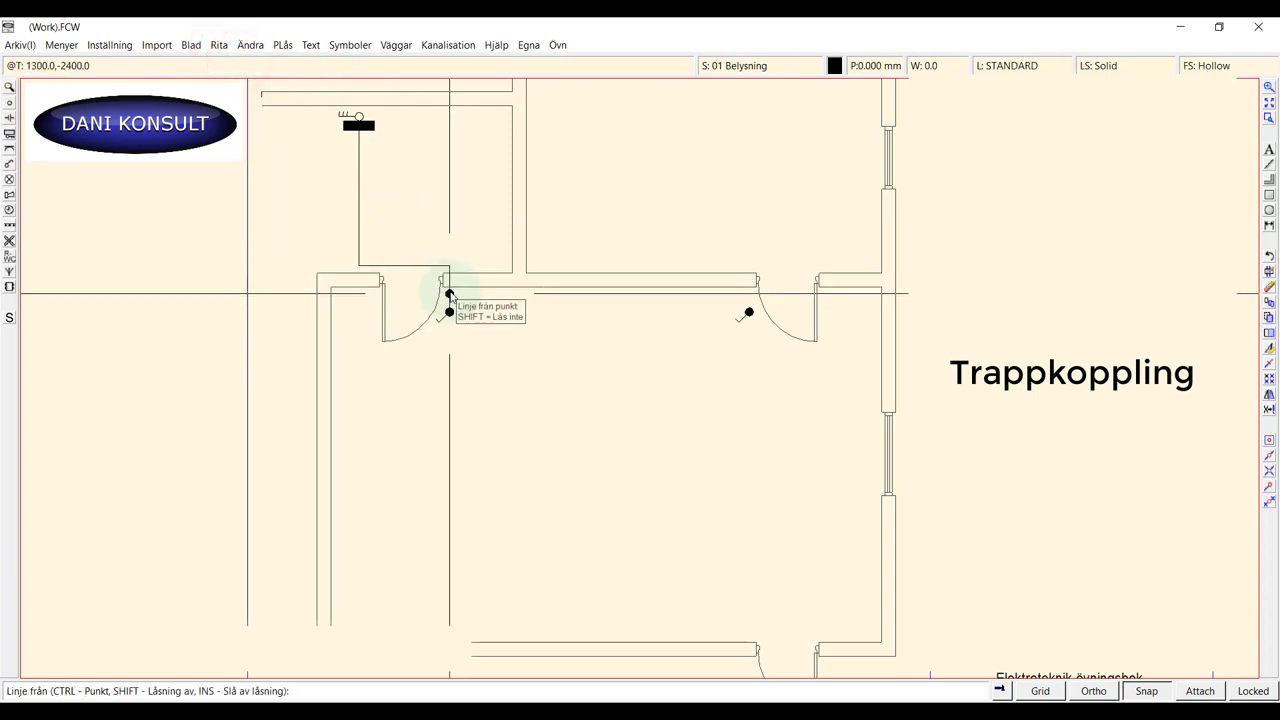
pyautogui.click(449, 294)
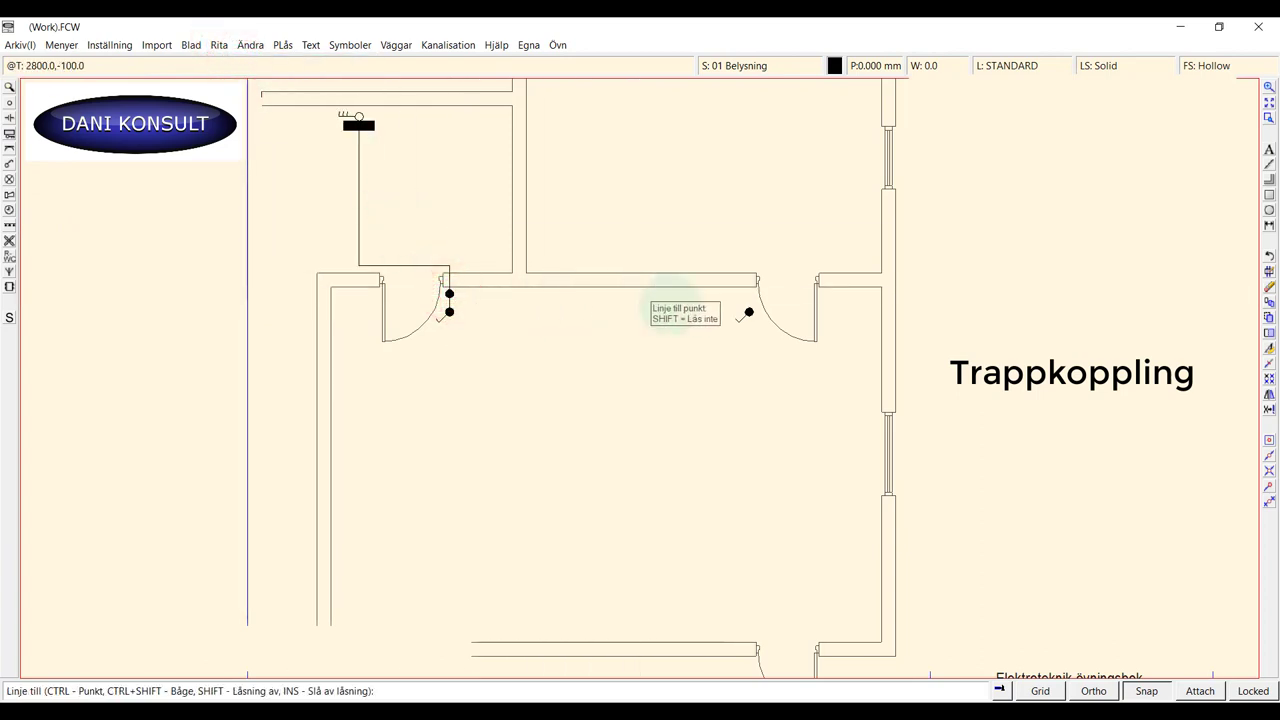
pyautogui.click(749, 294)
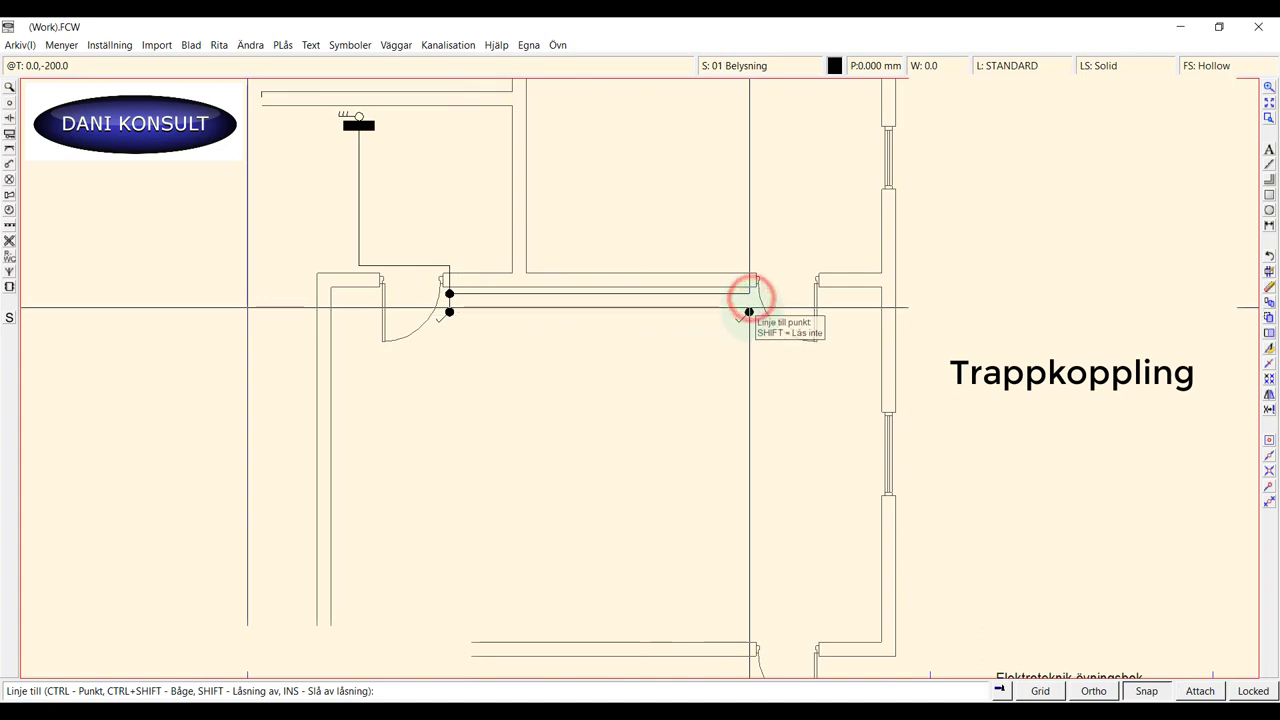
pyautogui.click(749, 312)
pyautogui.rightClick(749, 312)
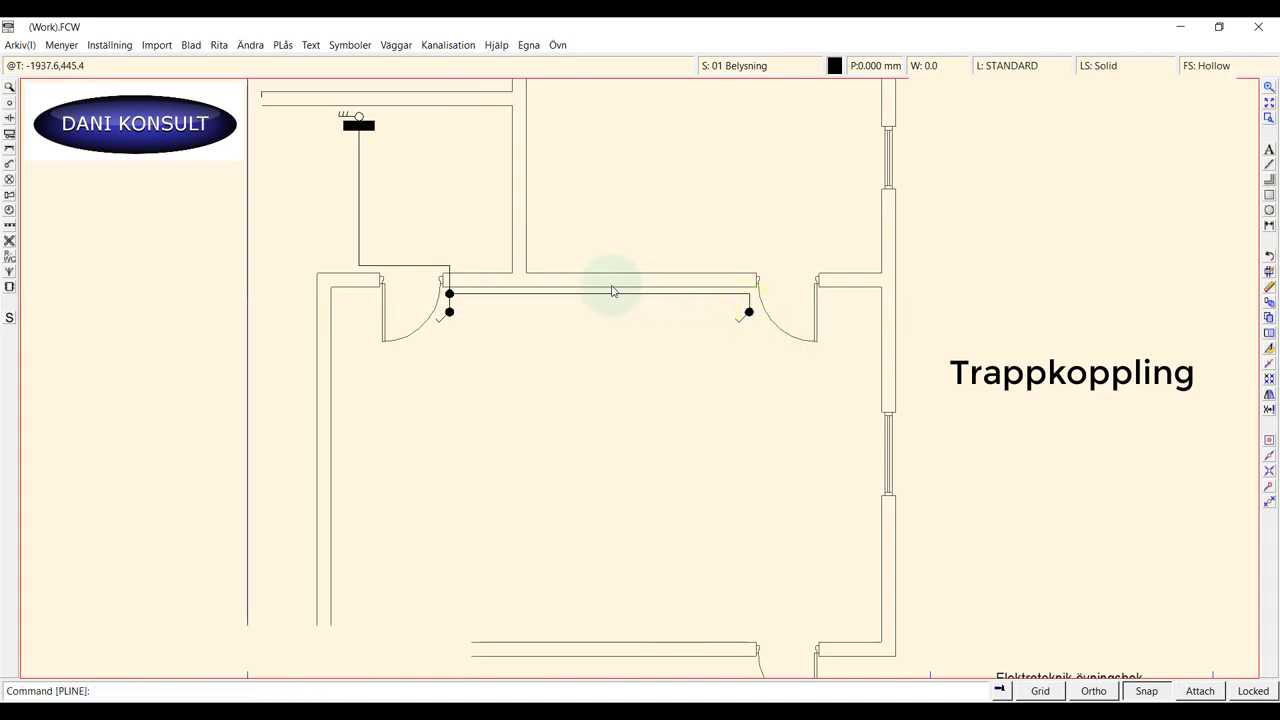
# - Place a lamp symbol in the centre of the room
pyautogui.click(10, 180)
pyautogui.click(160, 232)
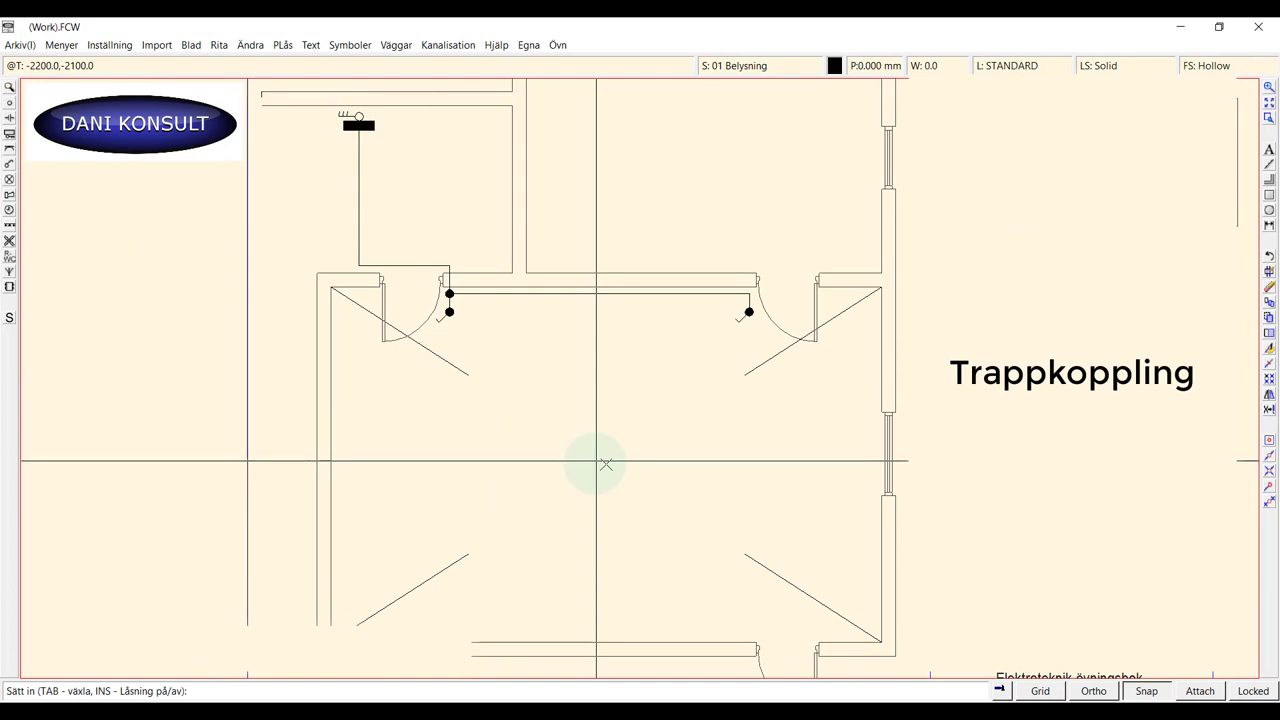
pyautogui.click(603, 463)
pyautogui.rightClick(490, 355)
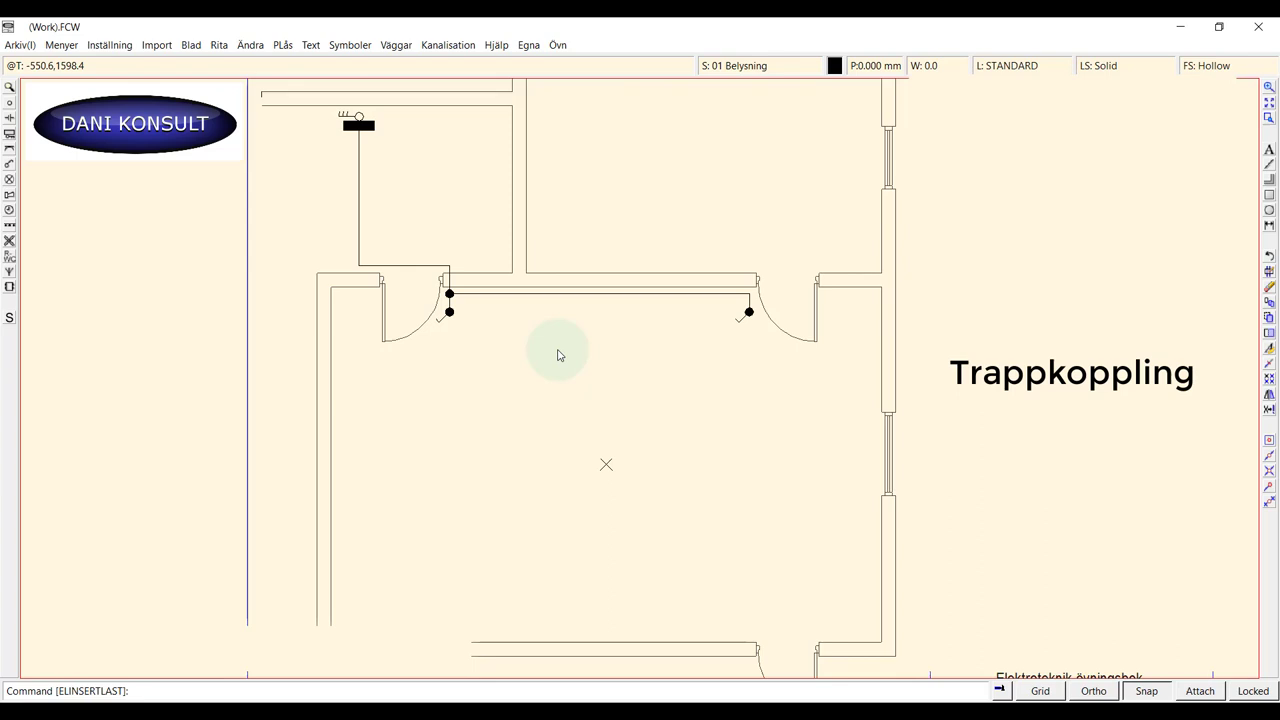
# - Draw a wire from the left switch along and down the left wall to the central lamp
pyautogui.click(217, 45)
pyautogui.click(231, 63)
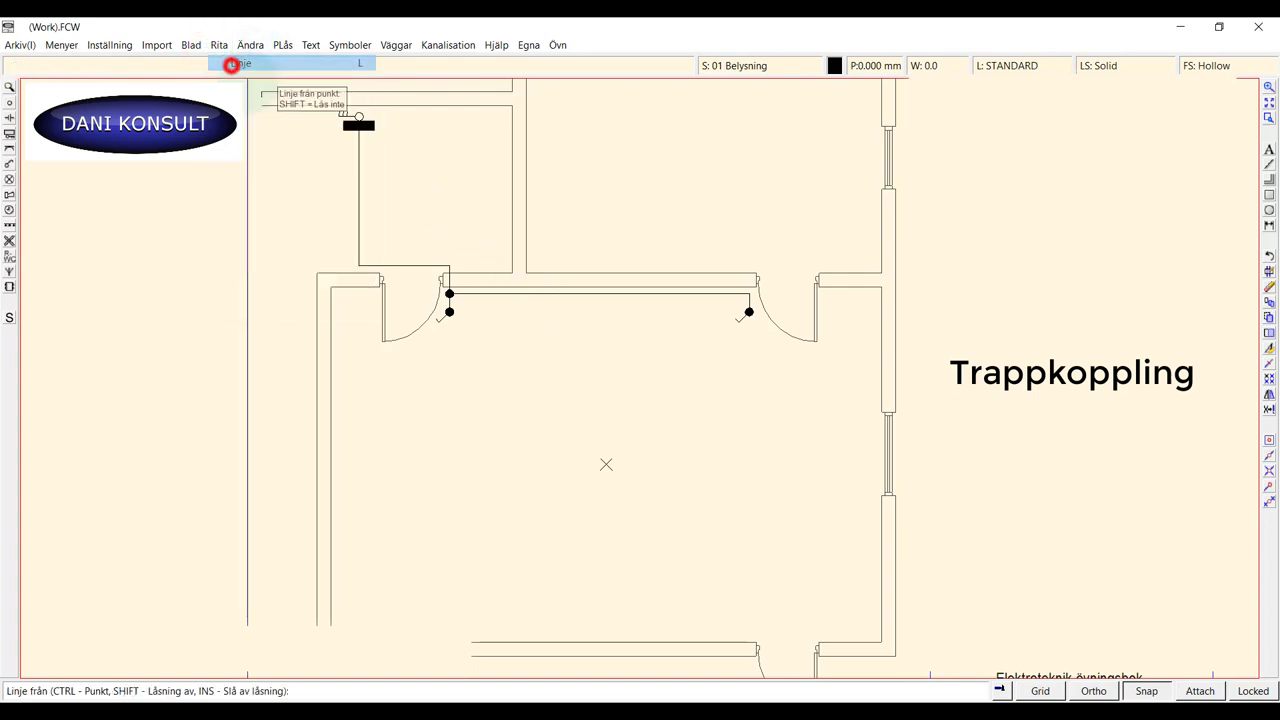
pyautogui.click(449, 293)
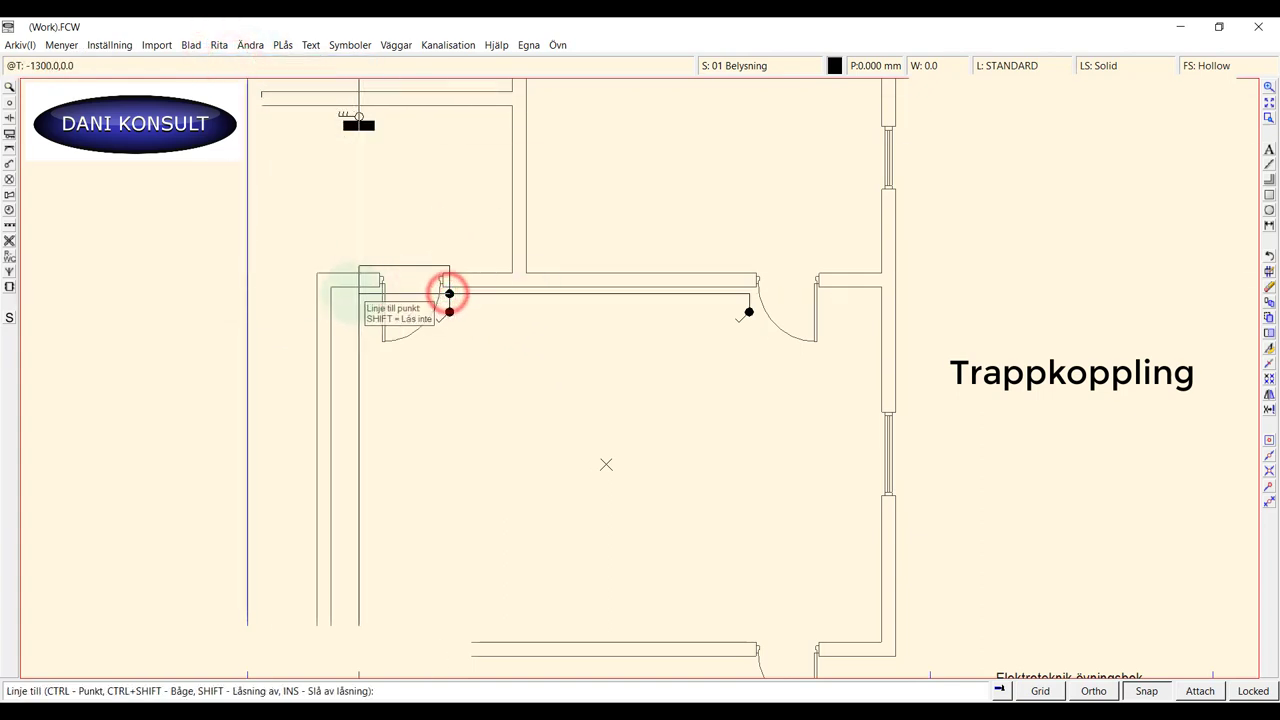
pyautogui.click(338, 293)
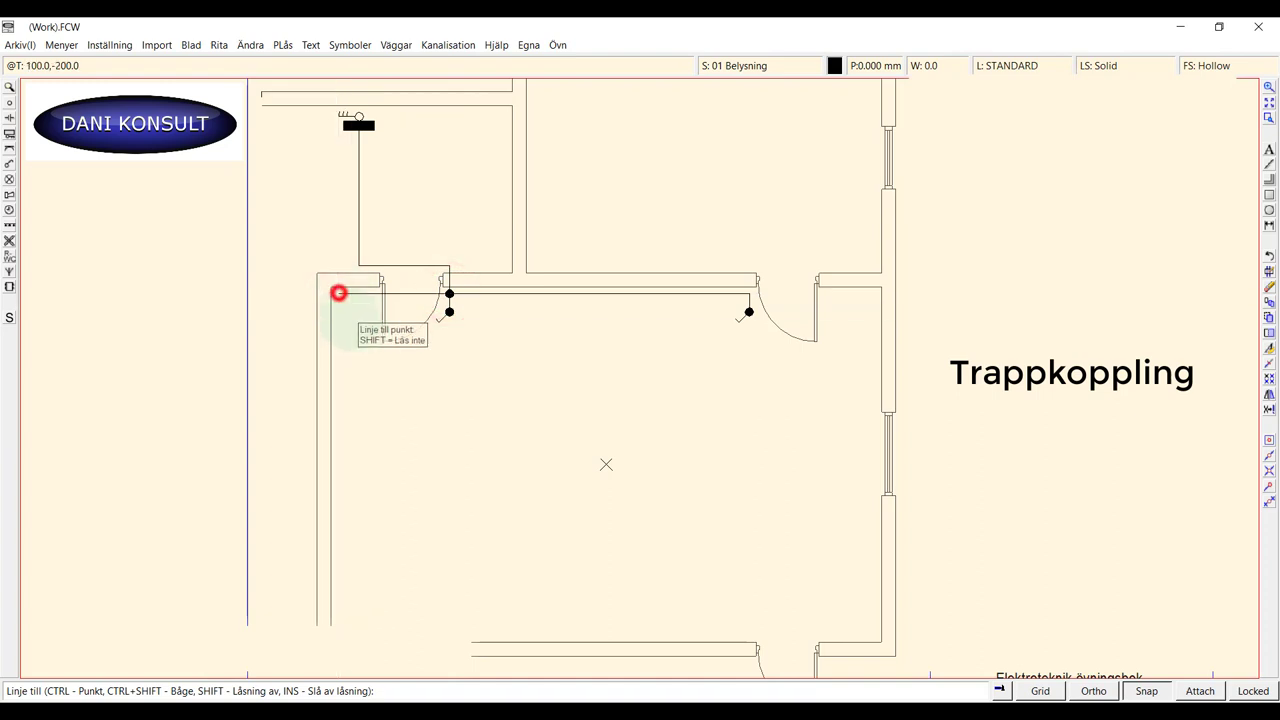
pyautogui.click(338, 468)
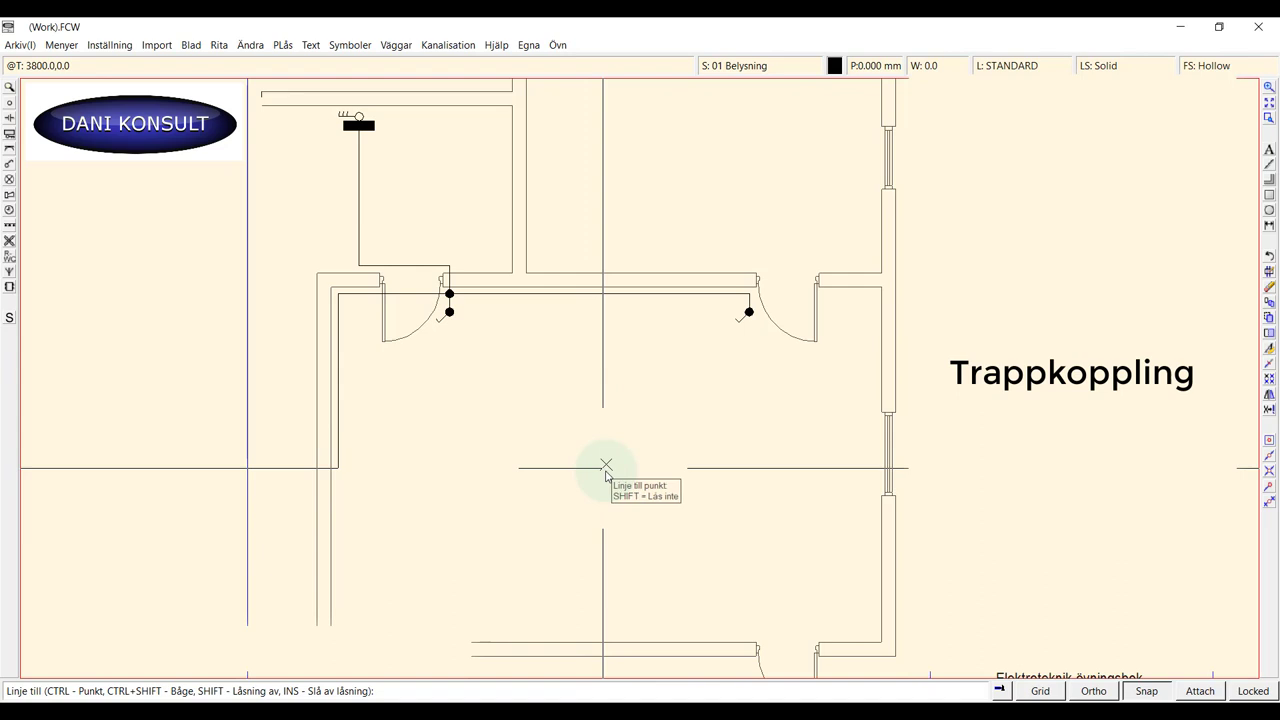
pyautogui.click(605, 466)
pyautogui.rightClick(590, 480)
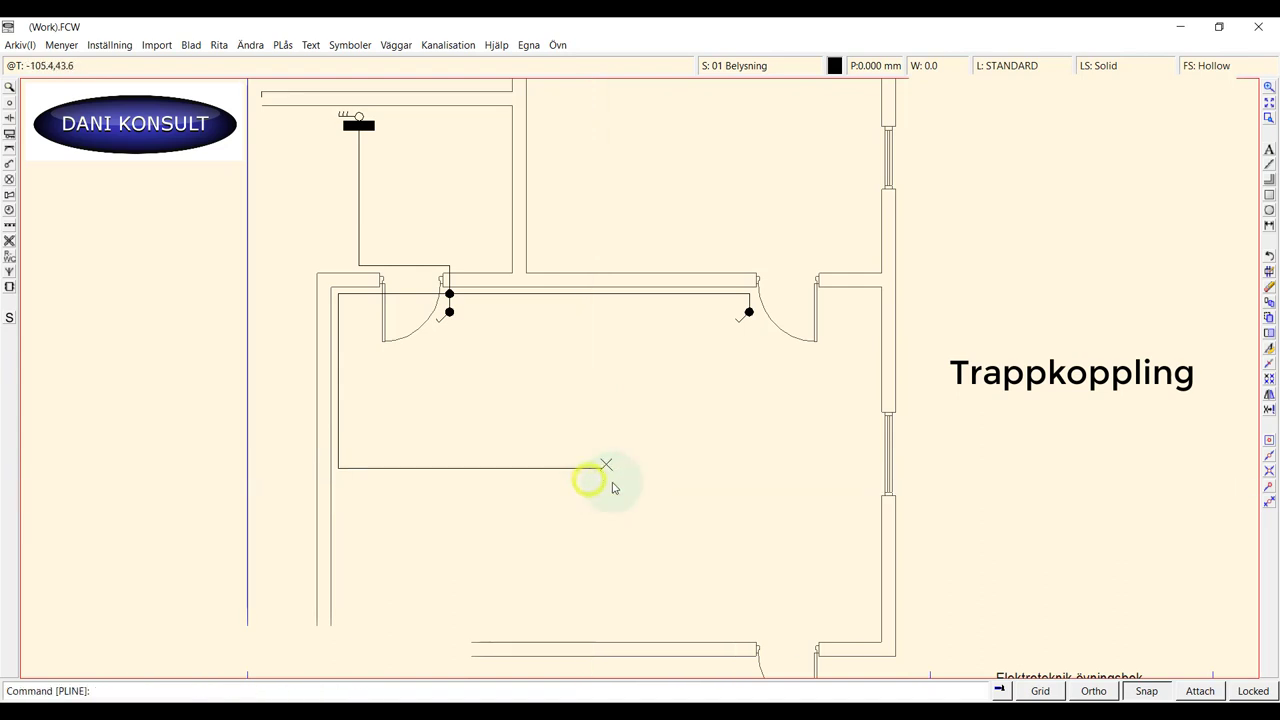
# - With Snap on, move the lamp symbol exactly onto the wire's end point
pyautogui.click(1146, 691)
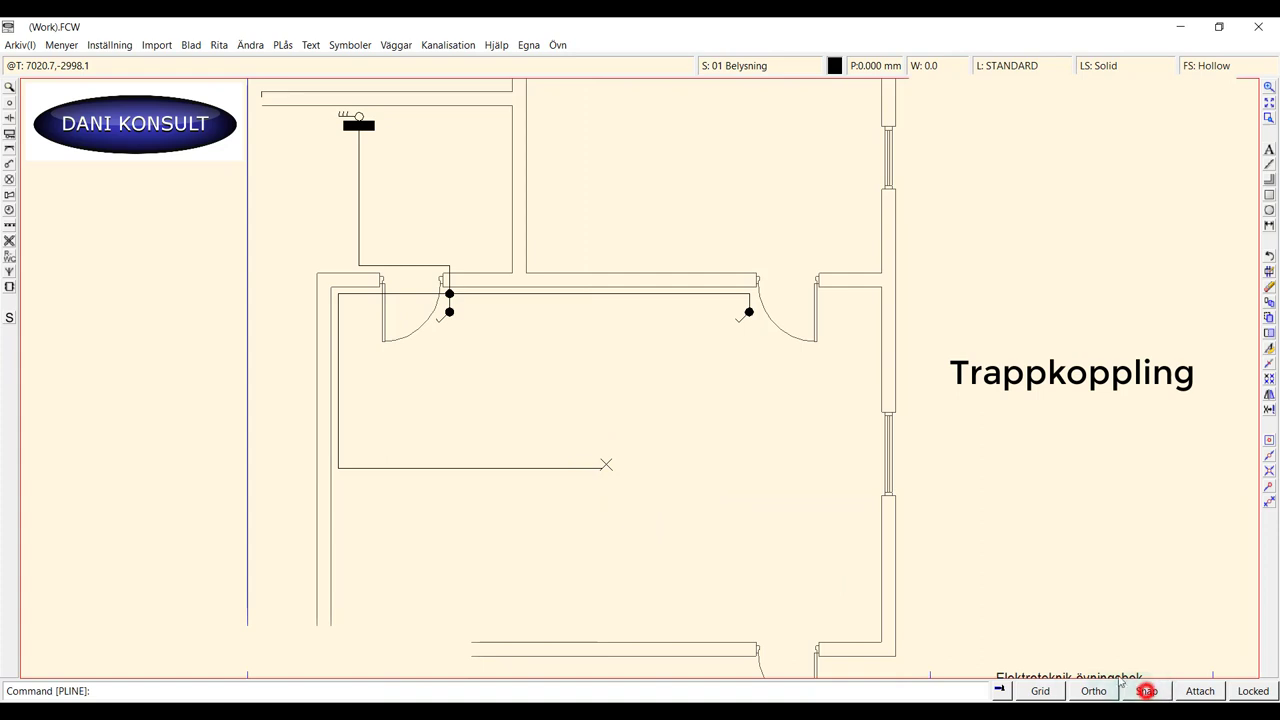
pyautogui.rightClick(607, 467)
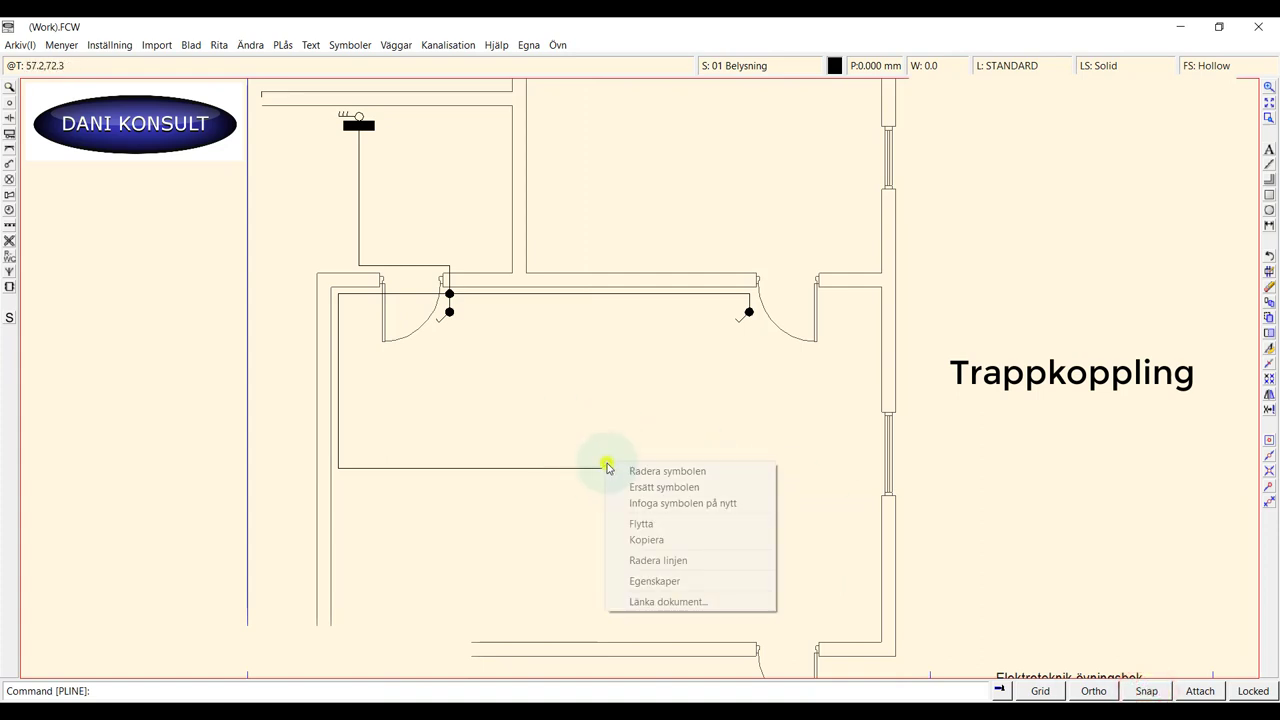
pyautogui.click(650, 524)
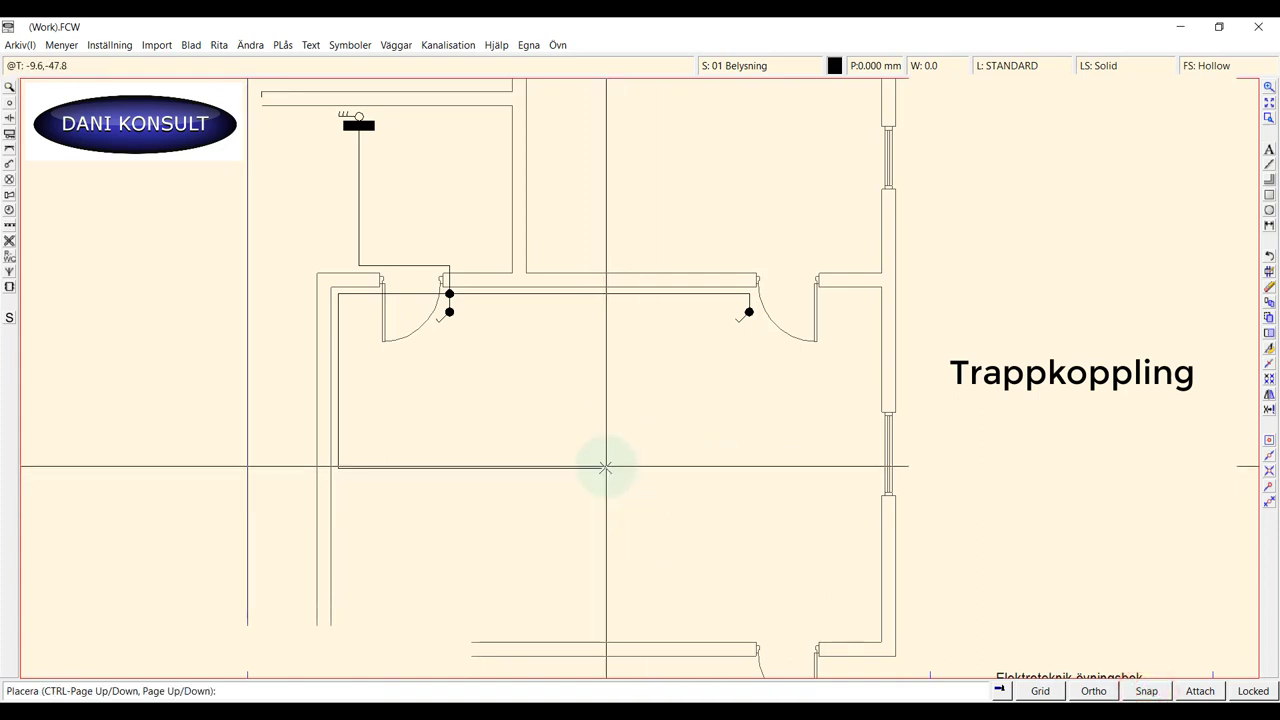
pyautogui.click(605, 467)
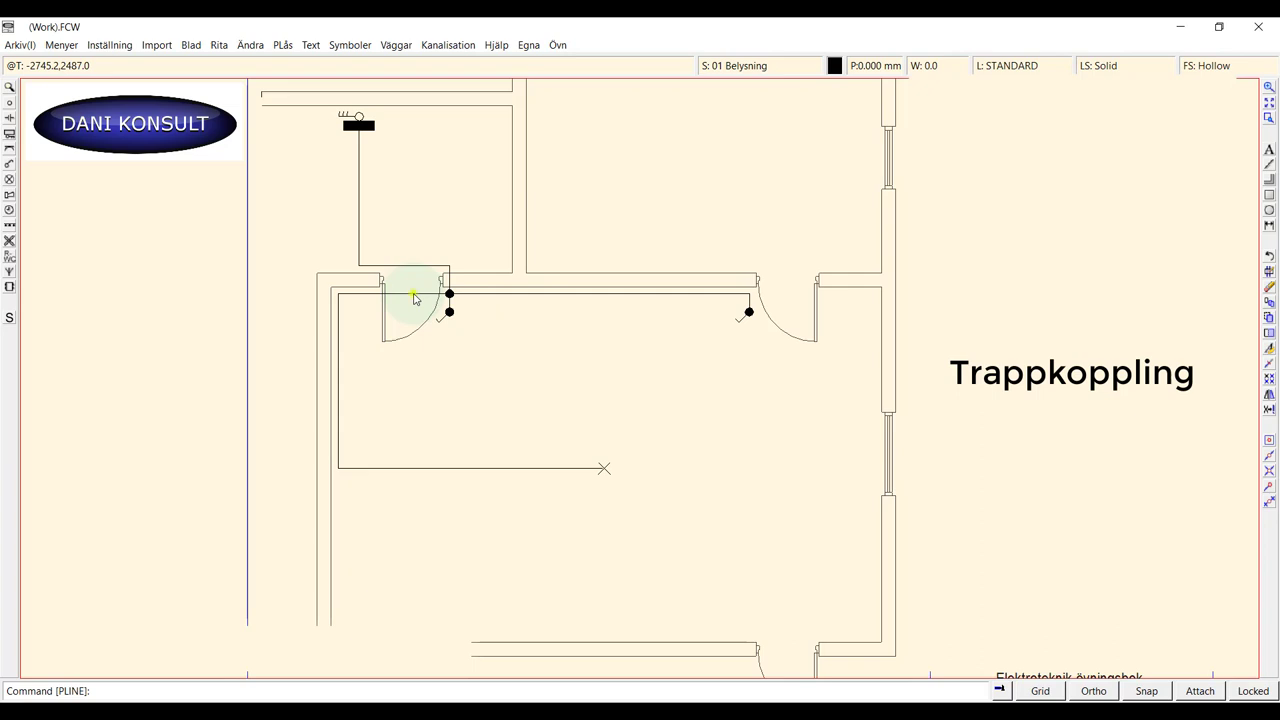
# - Delete the three wire segments running from the left switch down the left wall to the lamp
pyautogui.rightClick(415, 298)
pyautogui.click(443, 297)
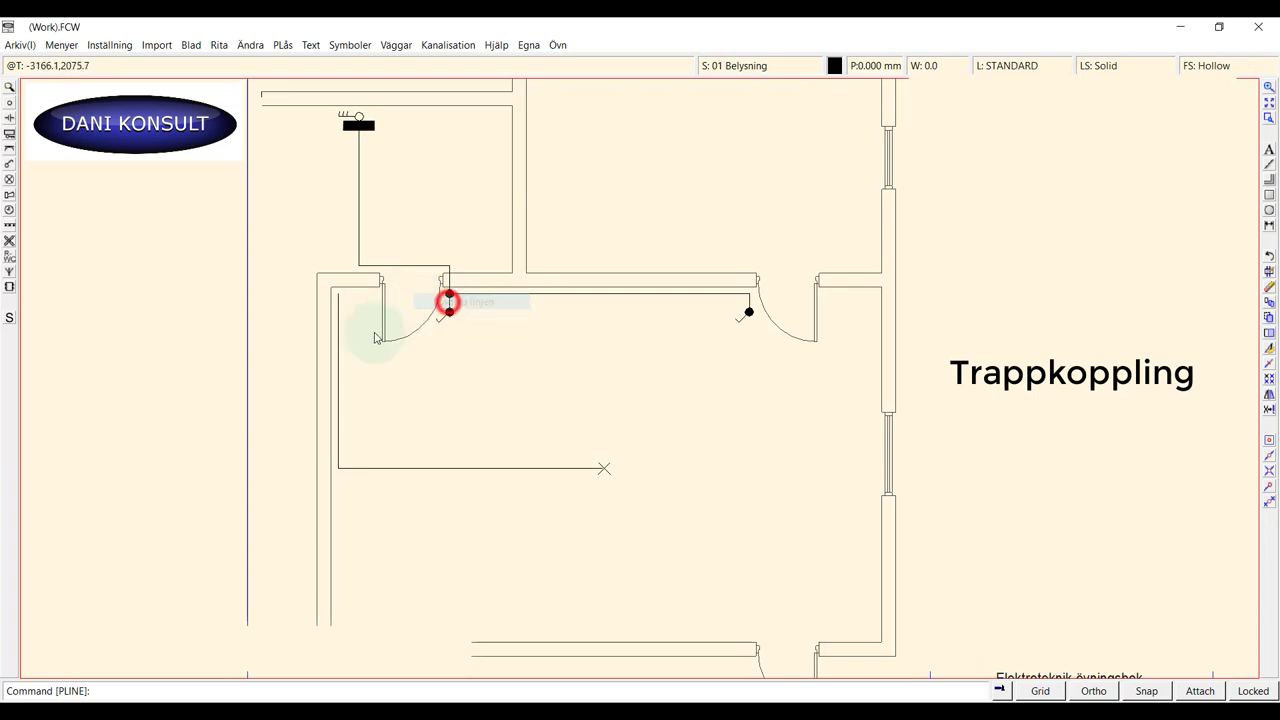
pyautogui.rightClick(339, 373)
pyautogui.click(360, 378)
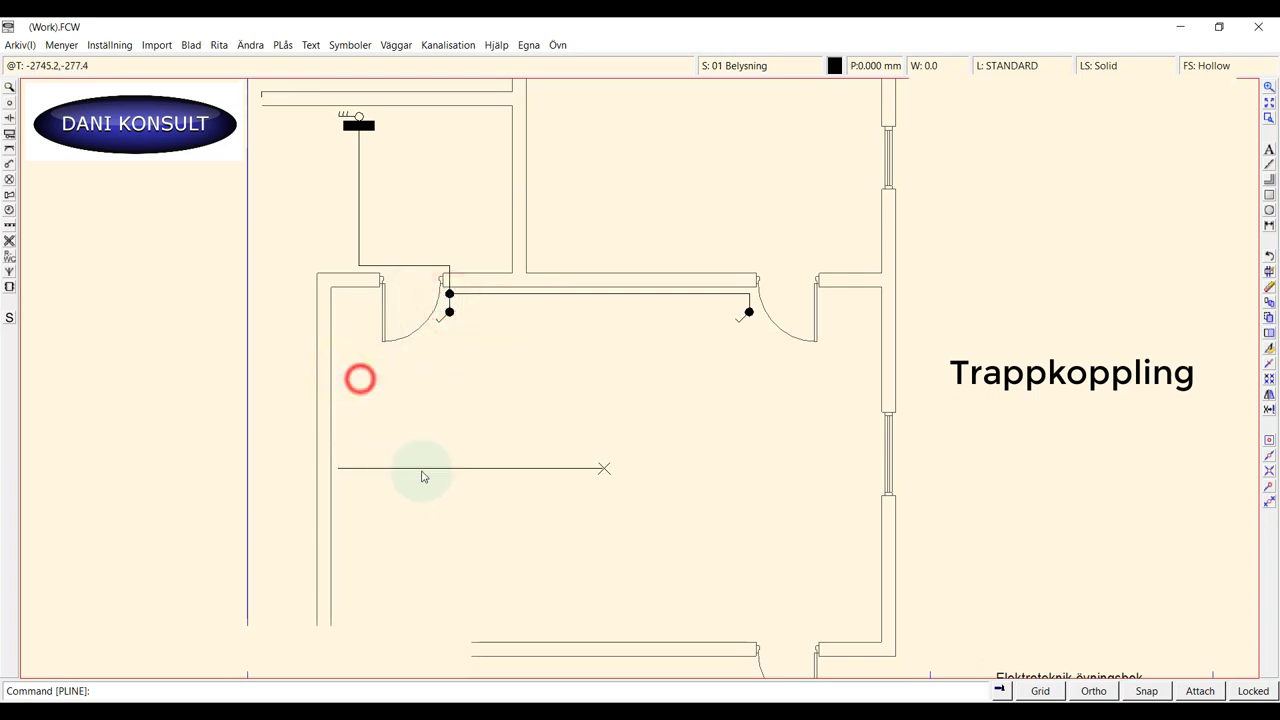
pyautogui.rightClick(422, 477)
pyautogui.click(457, 472)
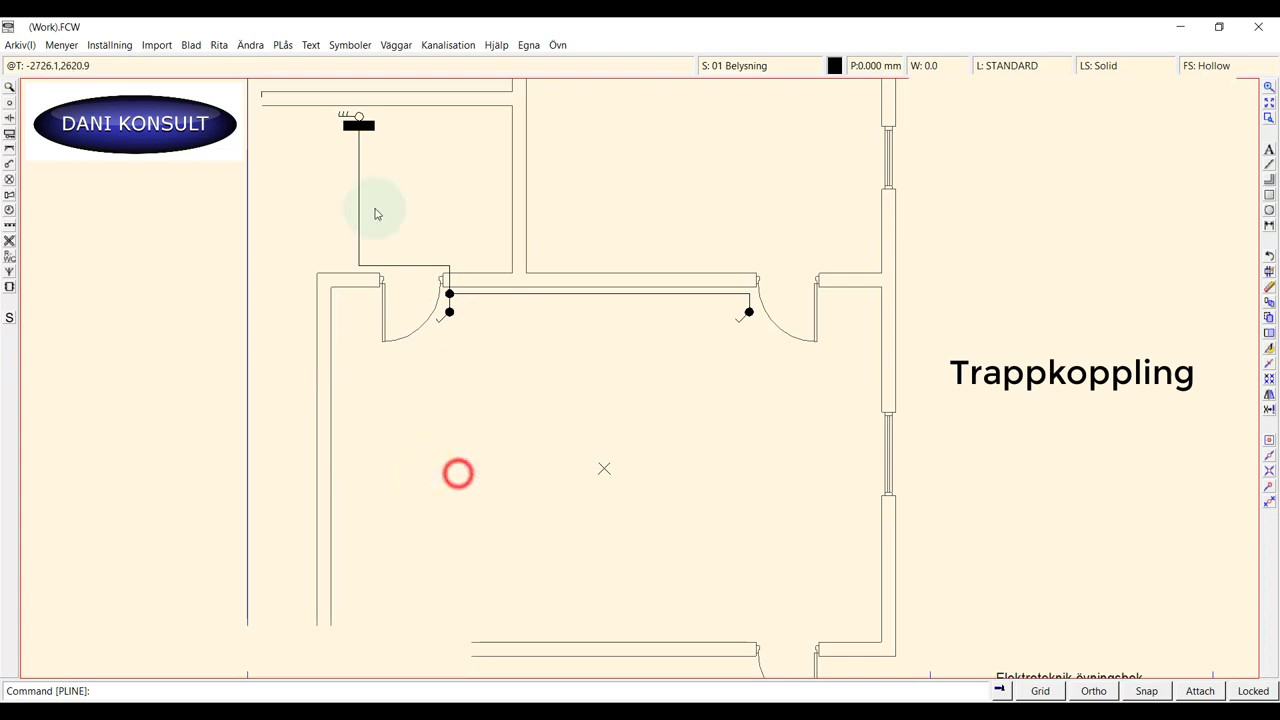
pyautogui.click(219, 45)
pyautogui.click(232, 62)
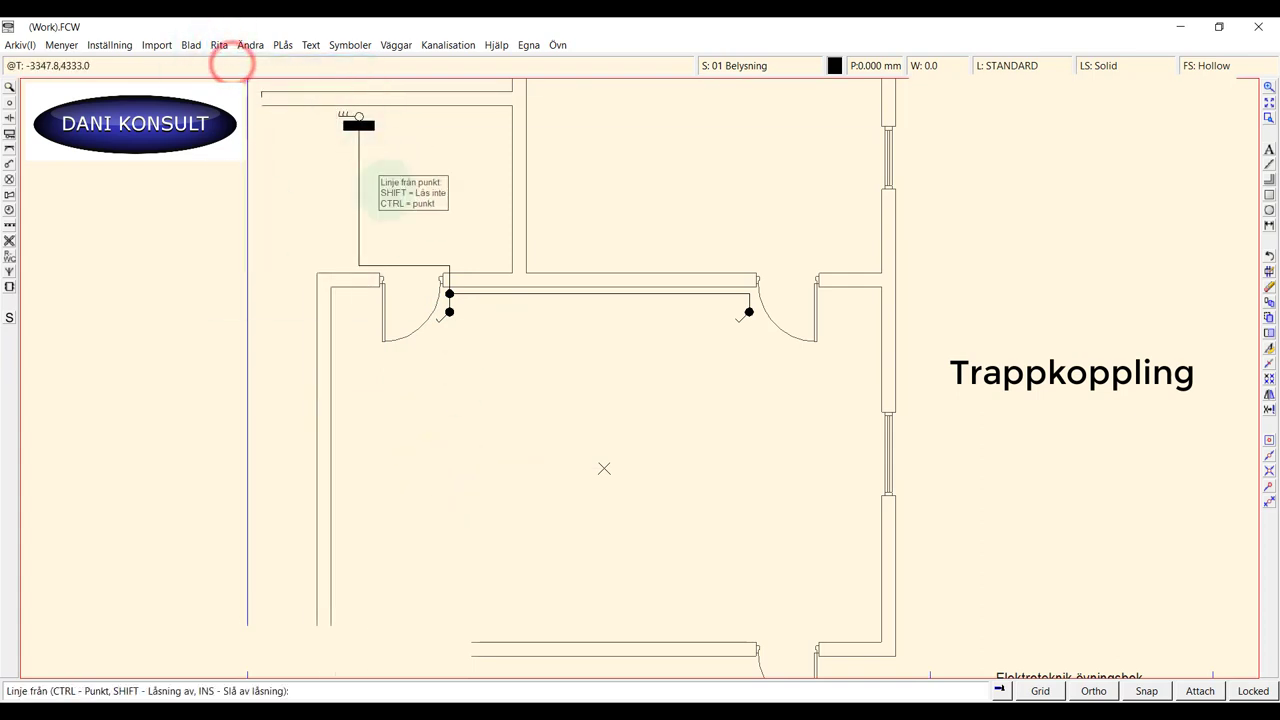
# - With Ortho and Snap on, wire the left switch right to mid-room, then straight down to the lamp
pyautogui.click(449, 294)
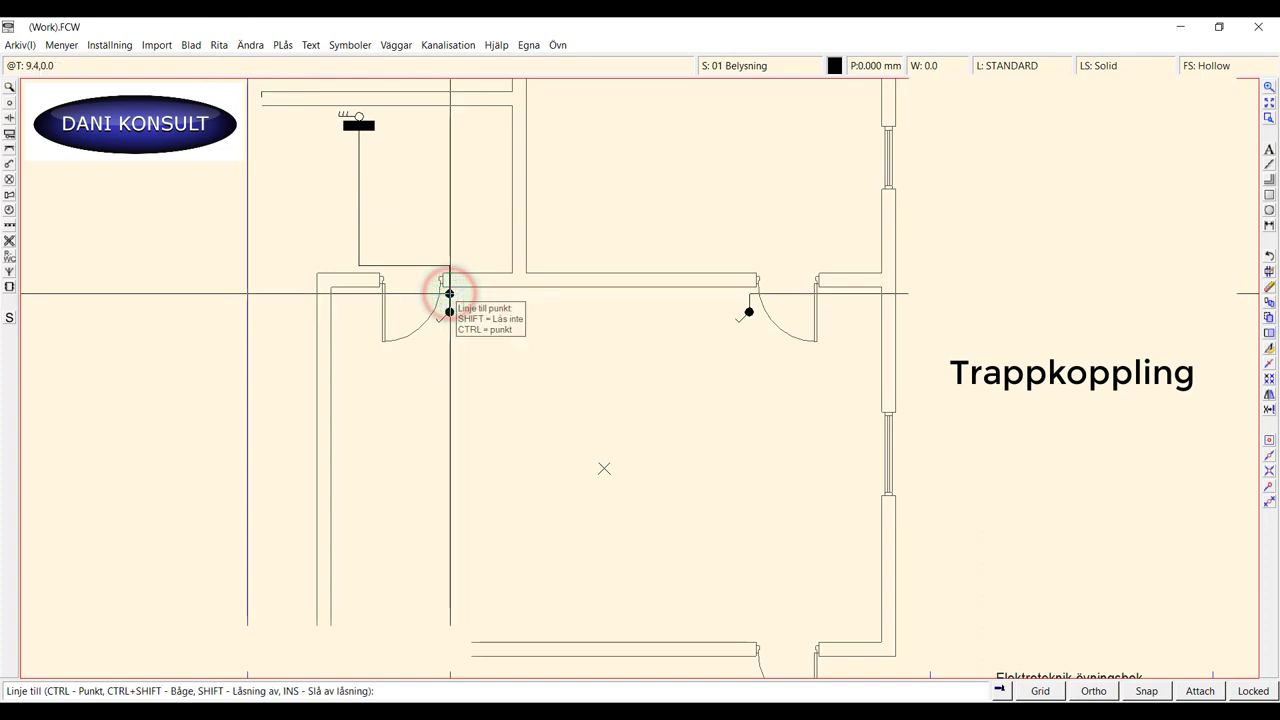
pyautogui.click(1093, 690)
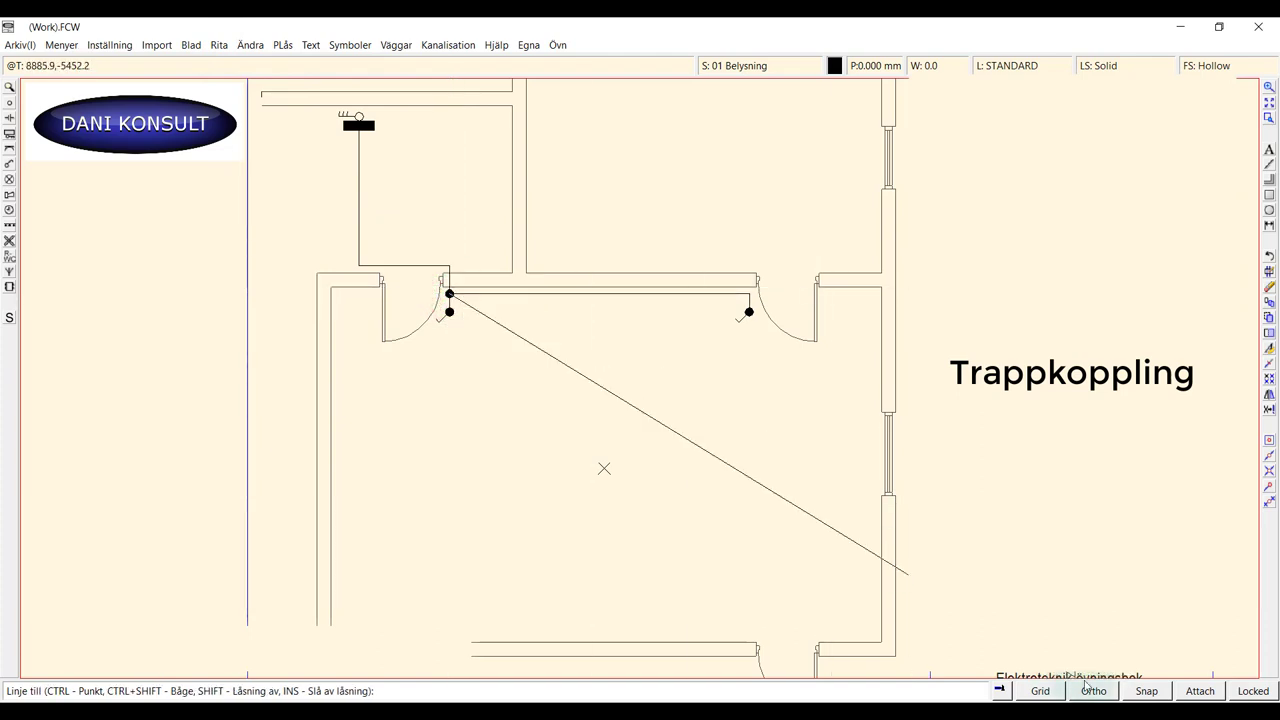
pyautogui.click(1145, 690)
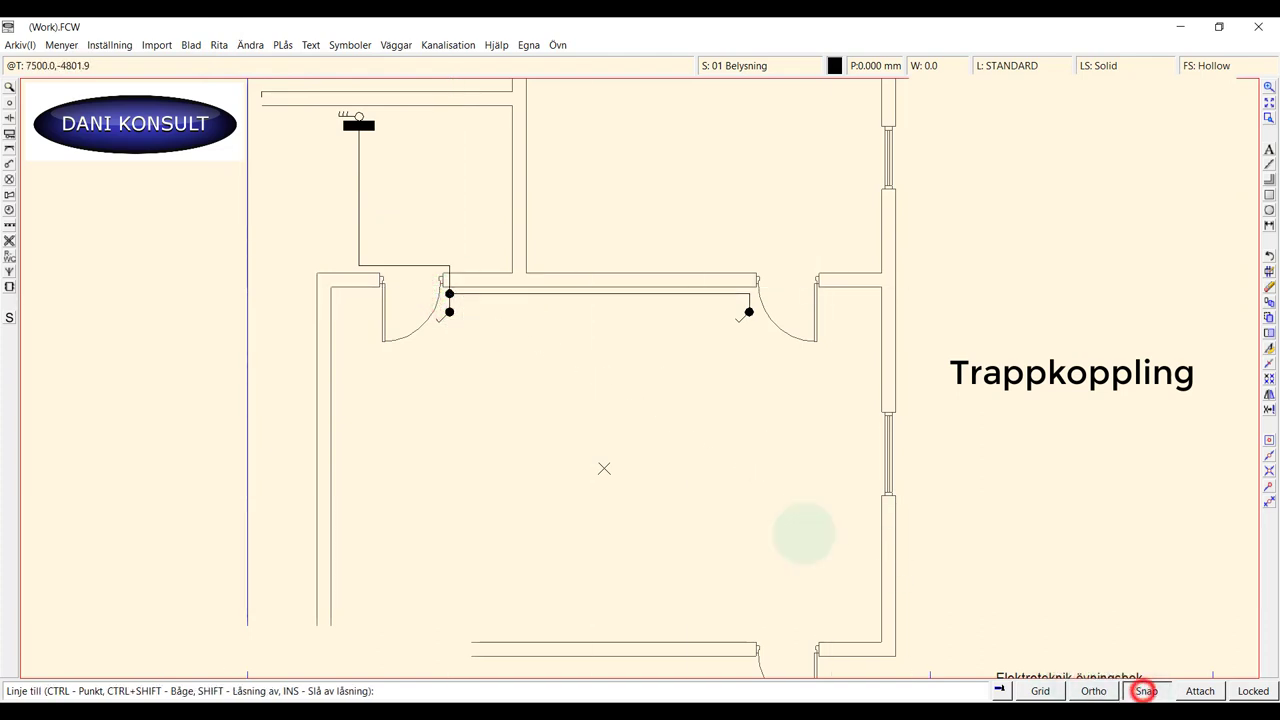
pyautogui.click(451, 300)
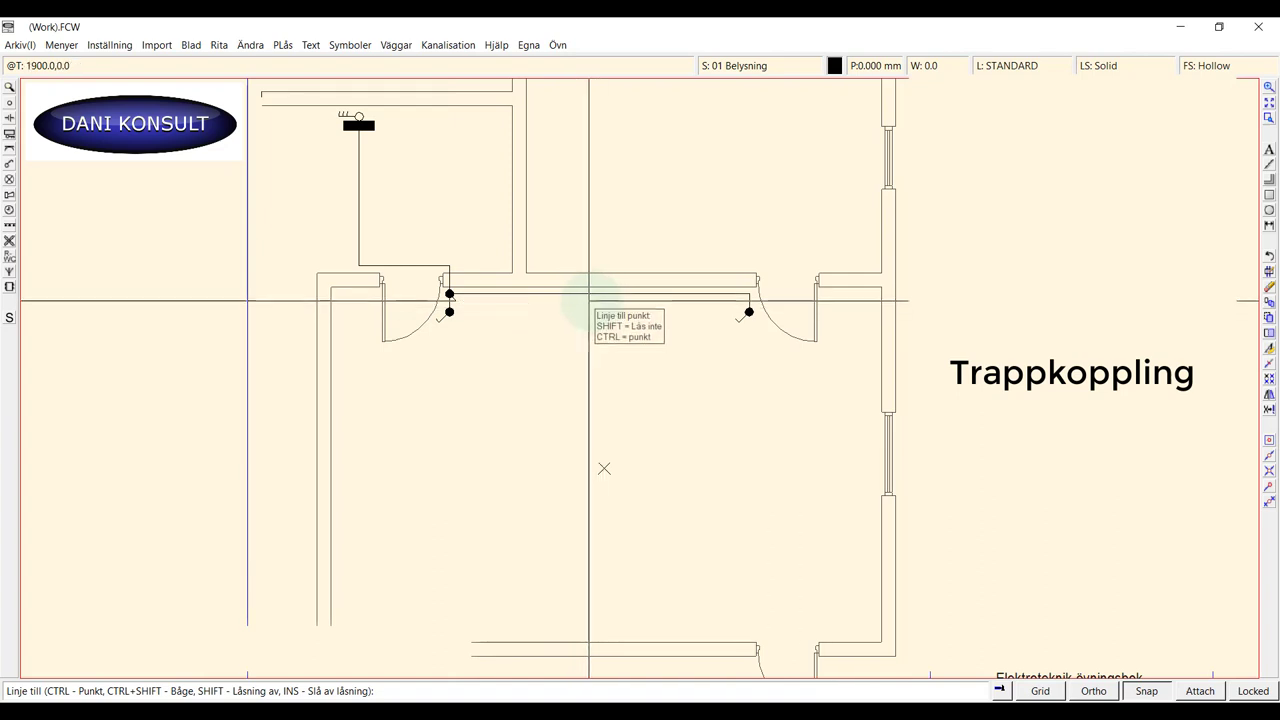
pyautogui.click(603, 300)
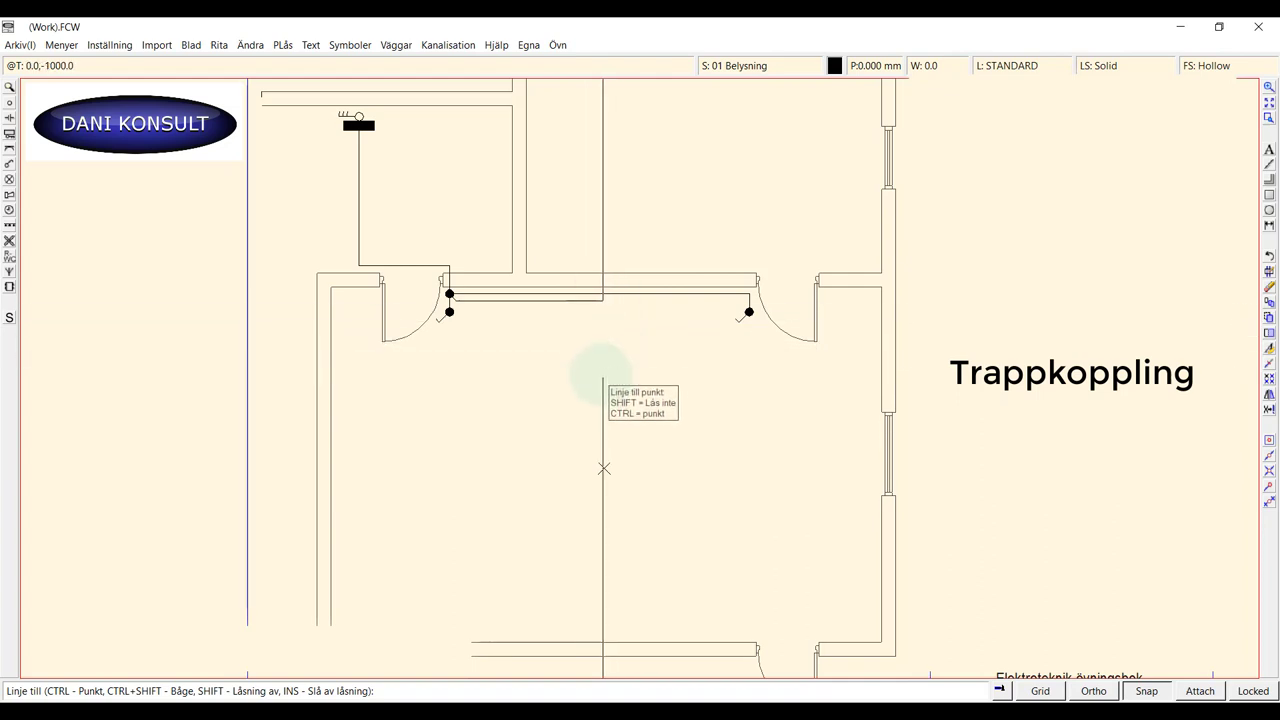
pyautogui.click(603, 467)
pyautogui.rightClick(603, 467)
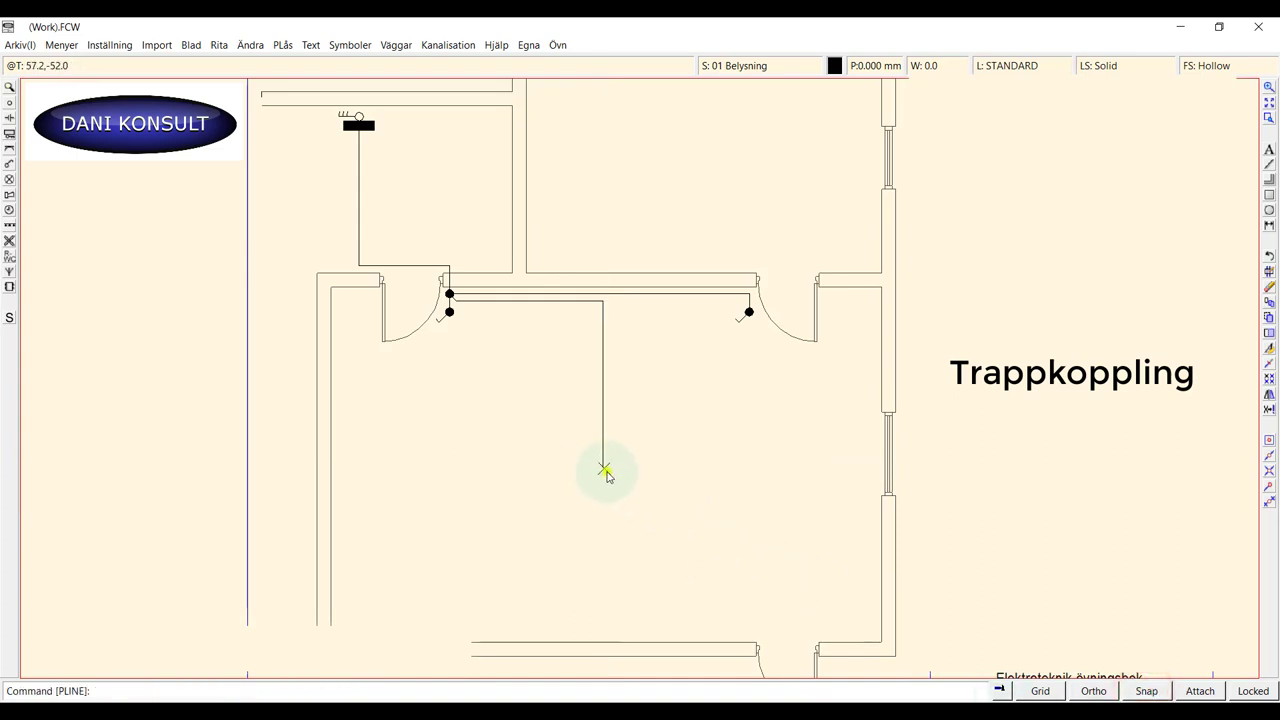
pyautogui.rightClick(605, 470)
pyautogui.click(641, 532)
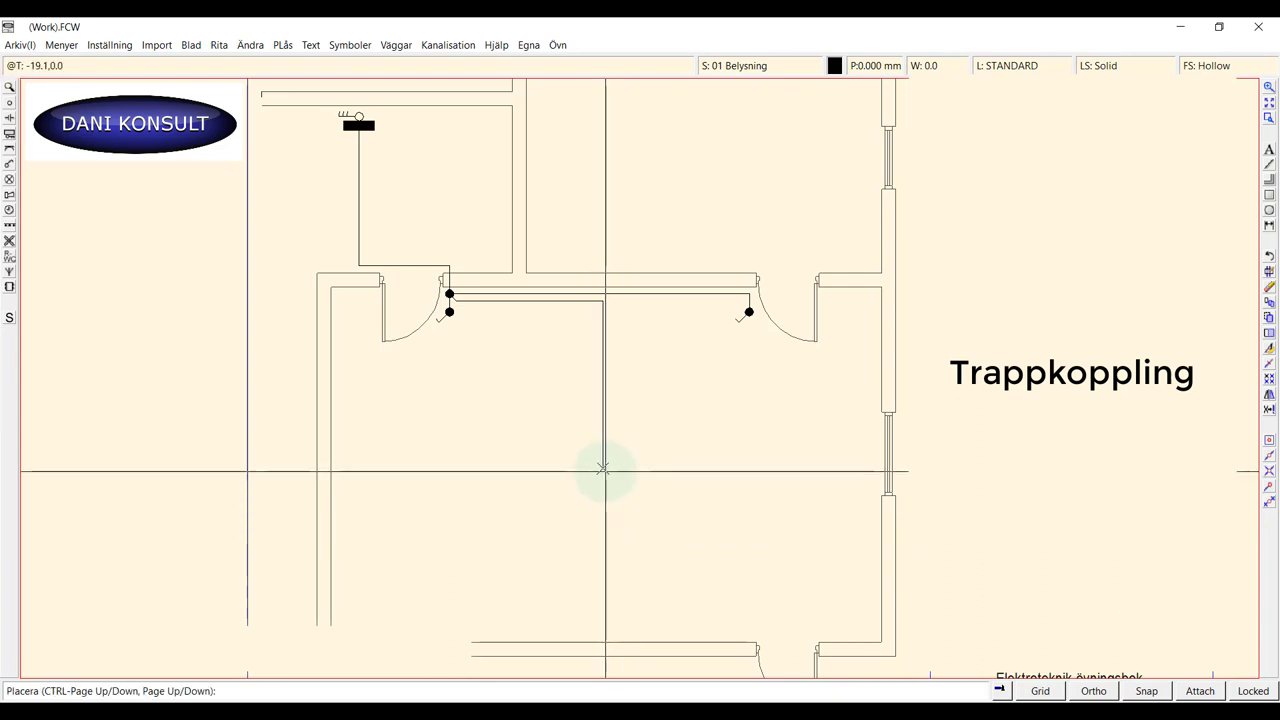
# - Place the ceiling lamp at the lower end of the mid-room wire, then open the Rita menu
pyautogui.click(602, 469)
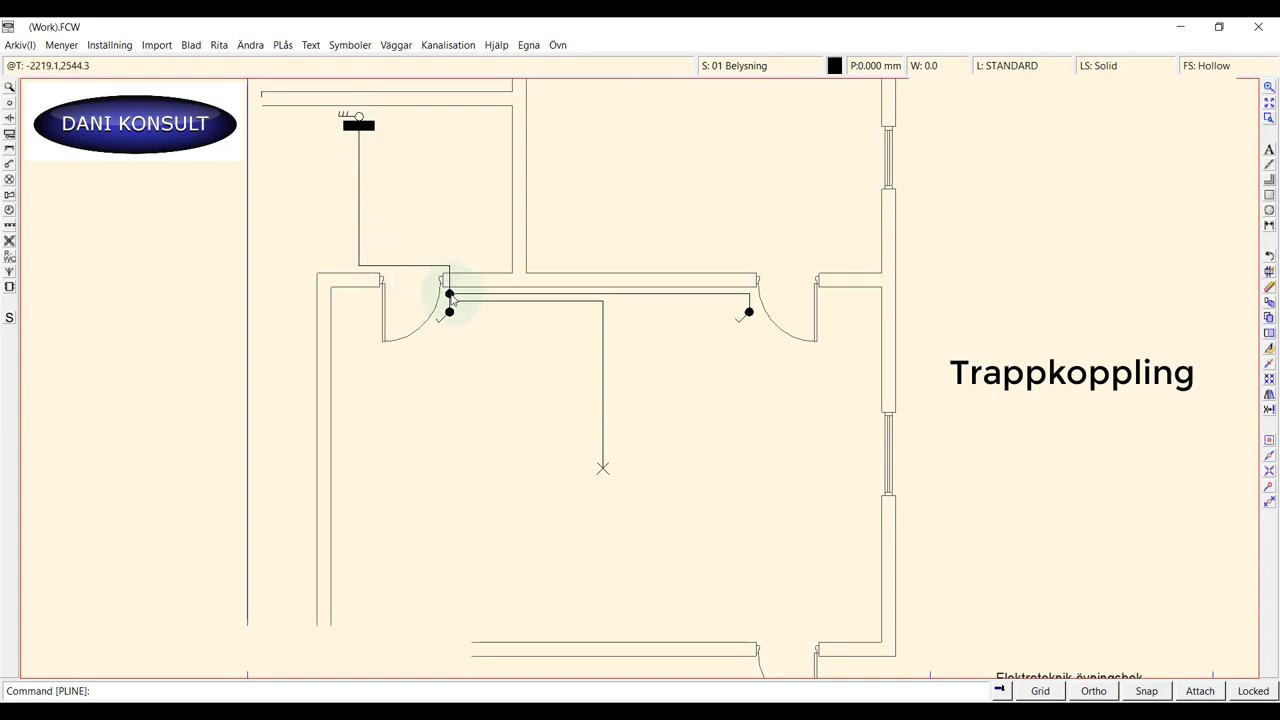
pyautogui.click(451, 298)
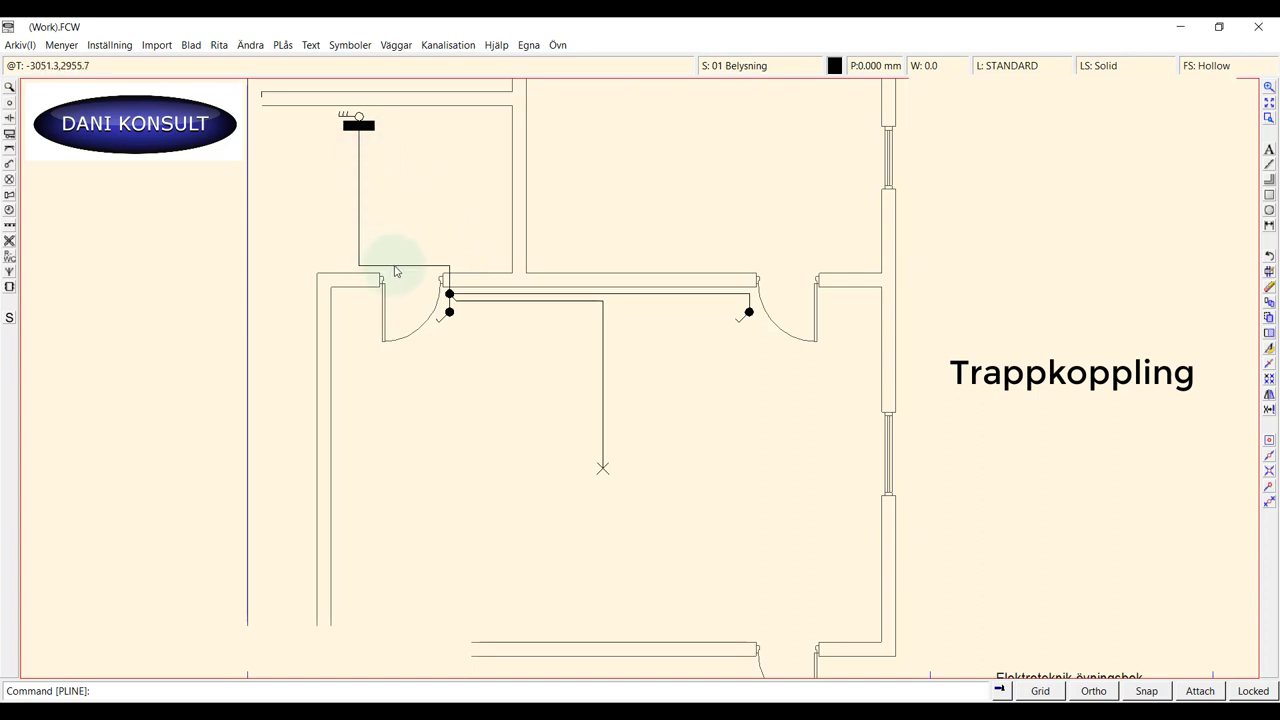
pyautogui.click(220, 45)
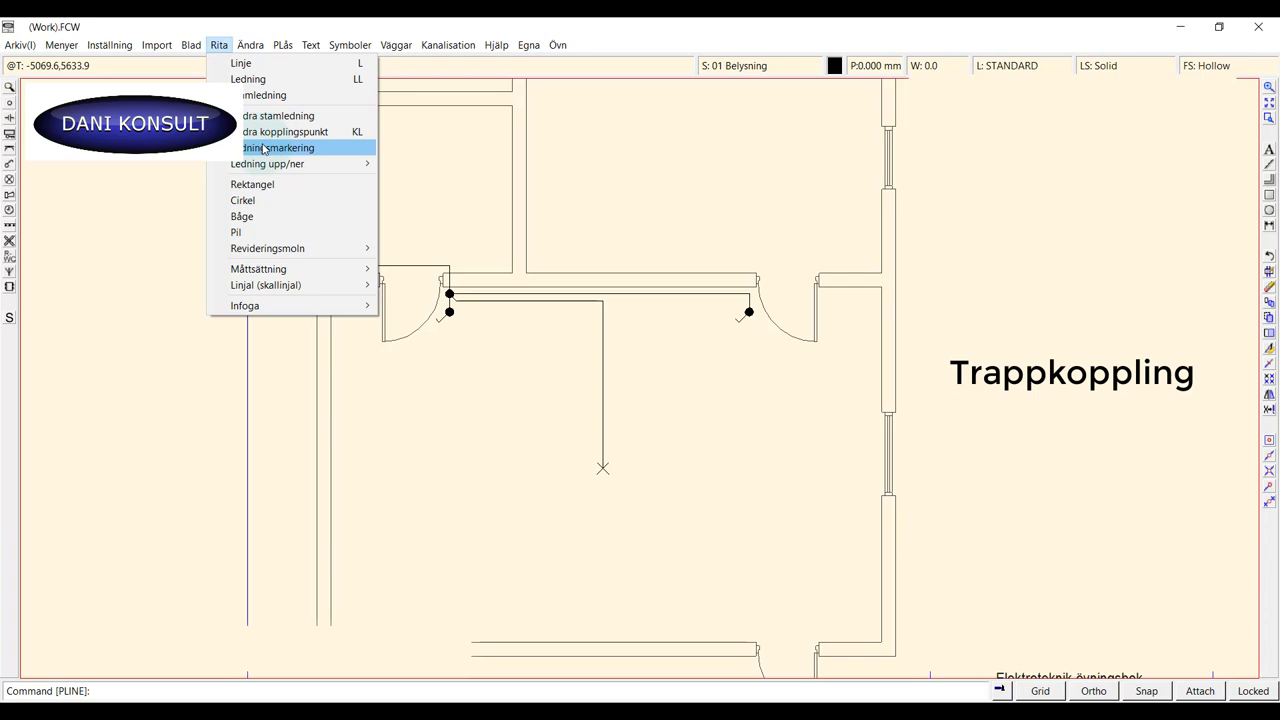
# - Mark the panel wire above the left-door junction box with 1 conductor plus N and PE
pyautogui.click(266, 149)
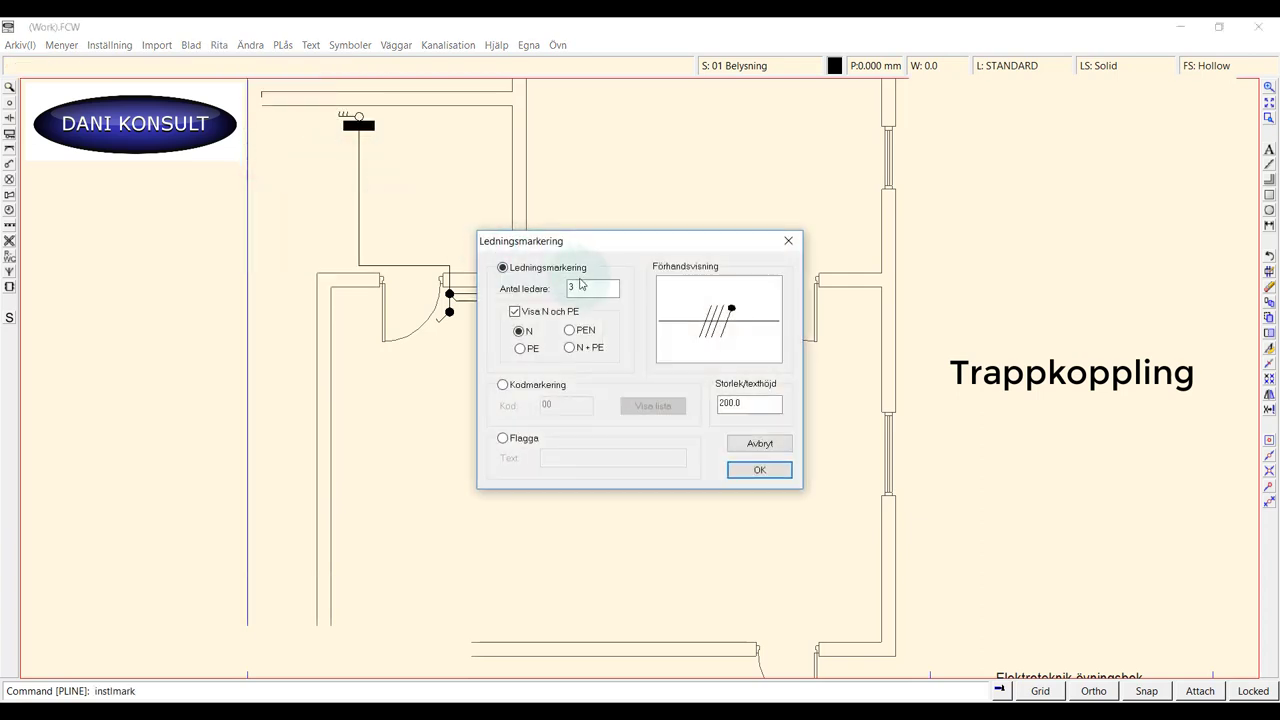
pyautogui.click(584, 289)
pyautogui.doubleClick(580, 289)
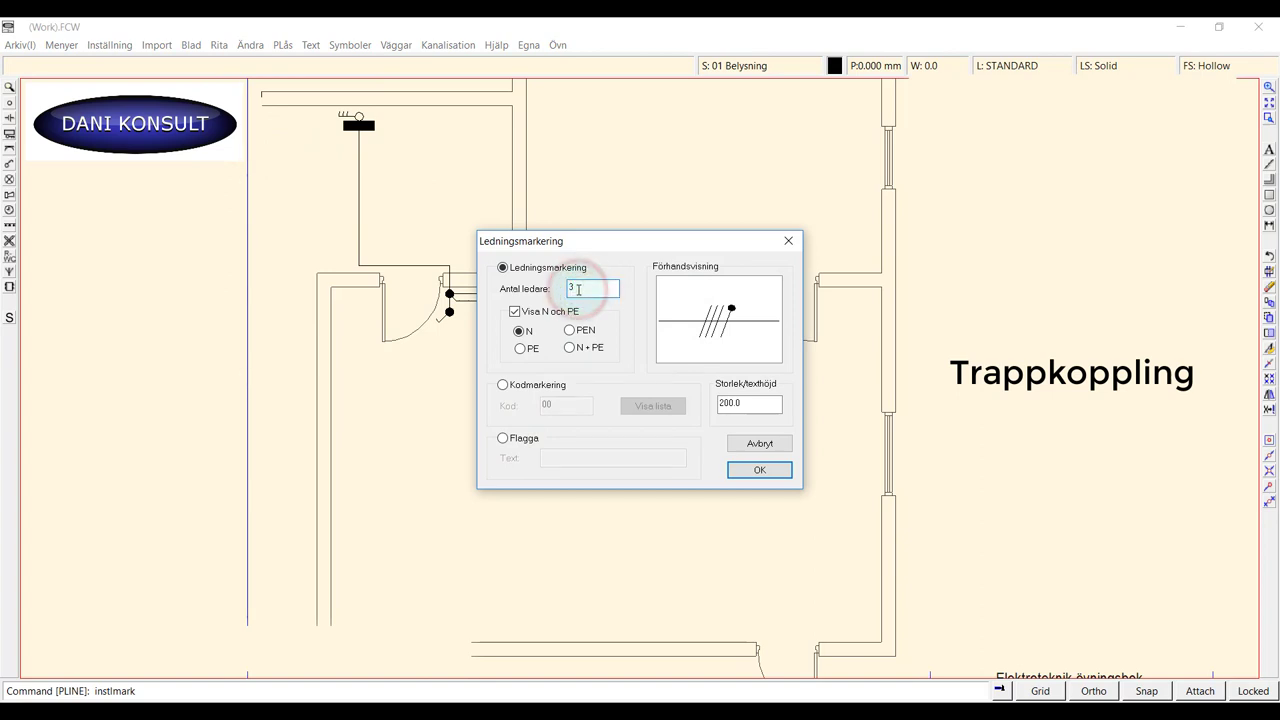
pyautogui.press('BackSpace')
pyautogui.write('1')
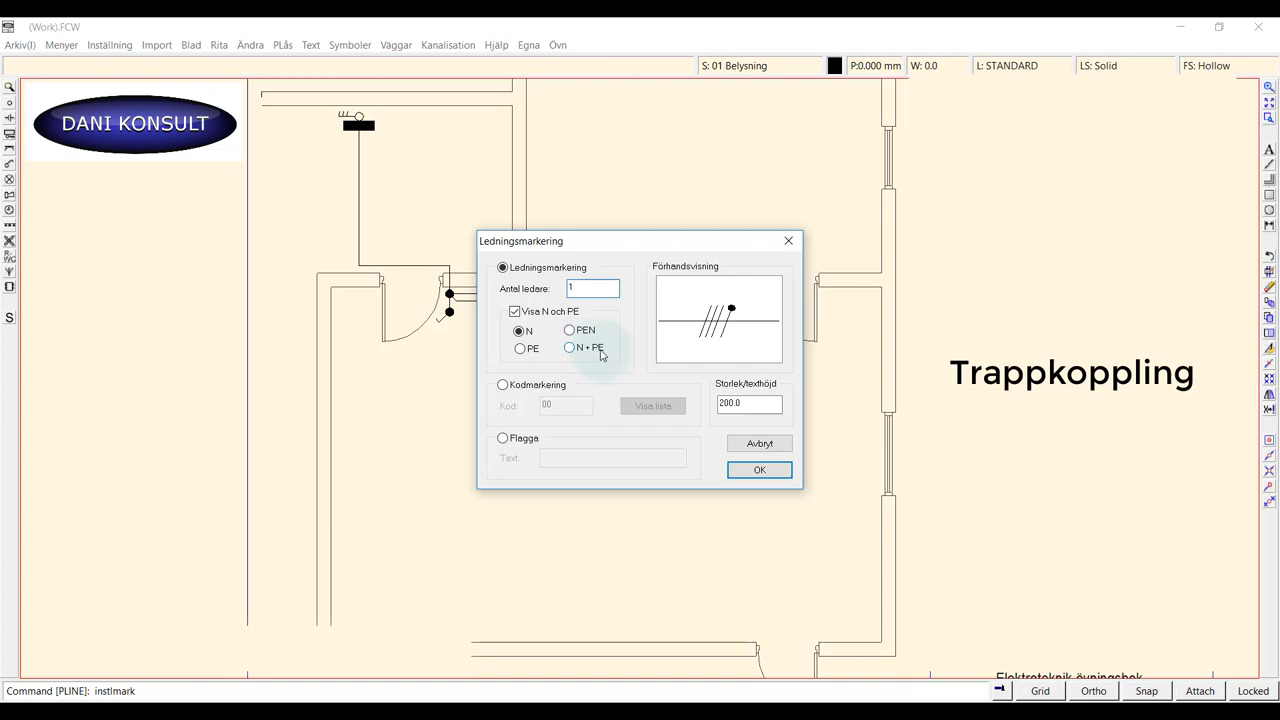
pyautogui.click(569, 348)
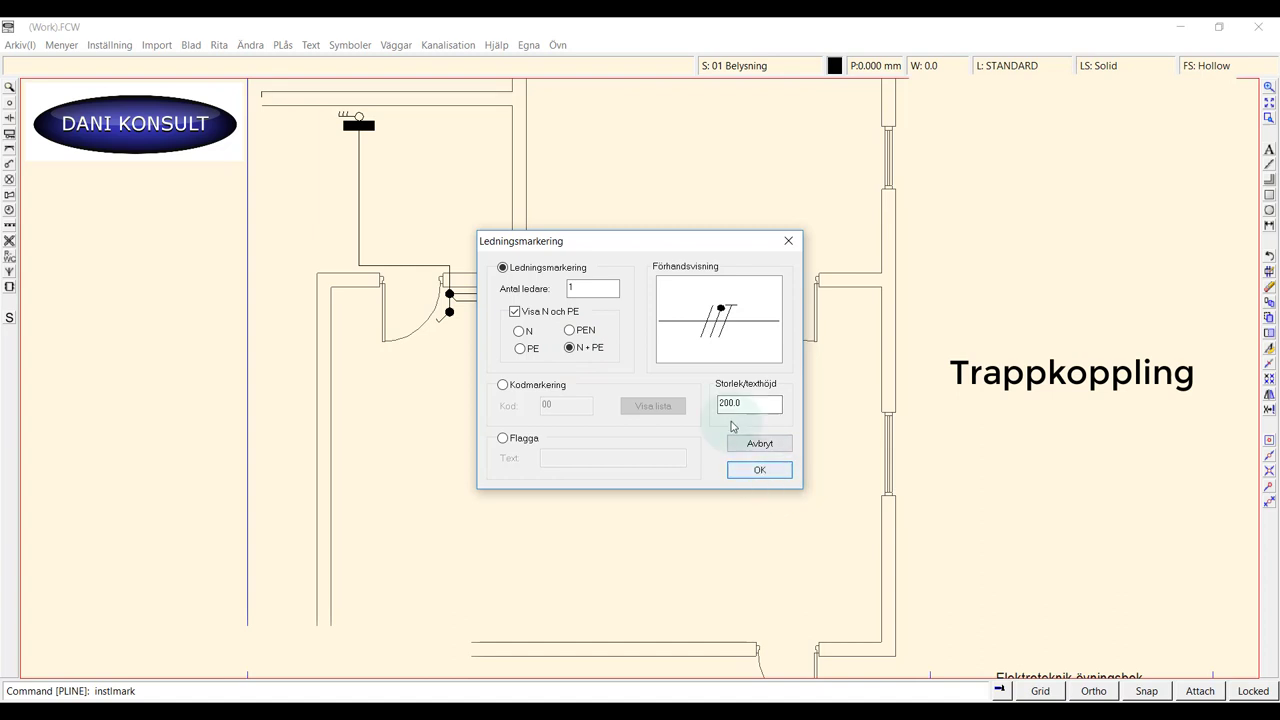
pyautogui.click(759, 471)
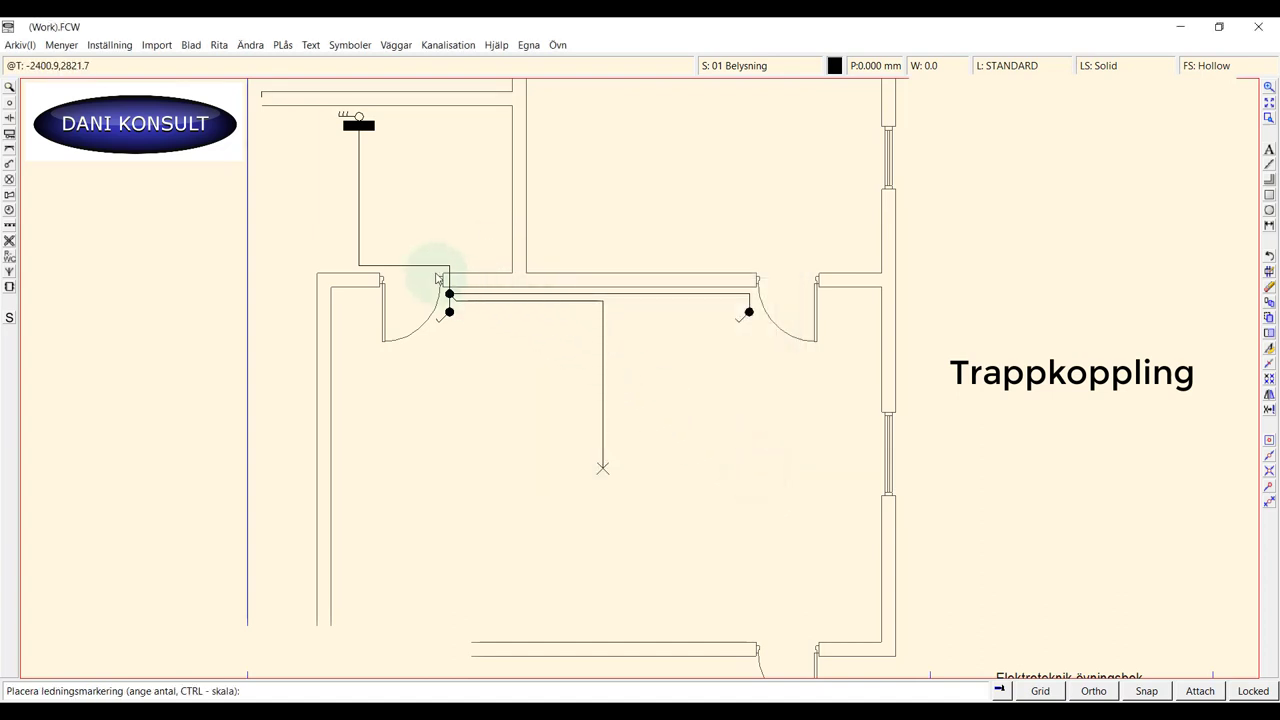
pyautogui.click(404, 267)
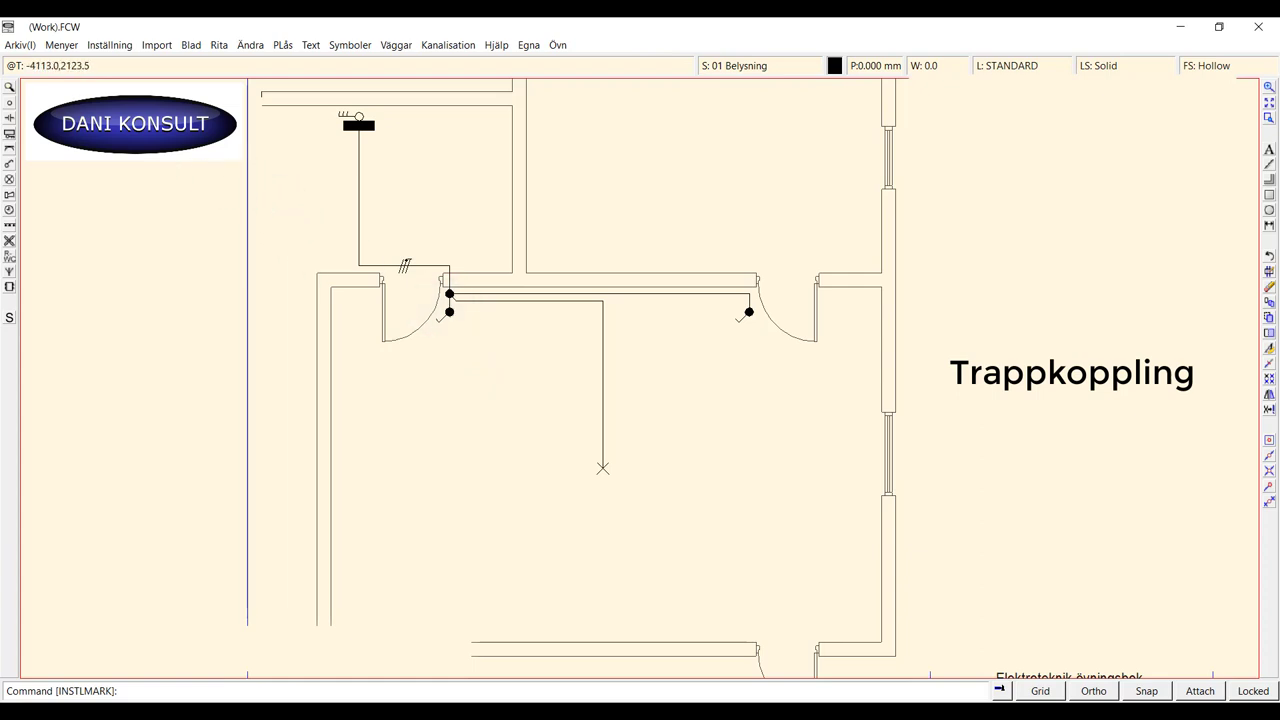
# - Place a 3-conductor Ledningsmarkering, Visa N och PE off, on the left-door switch wire
pyautogui.click(220, 45)
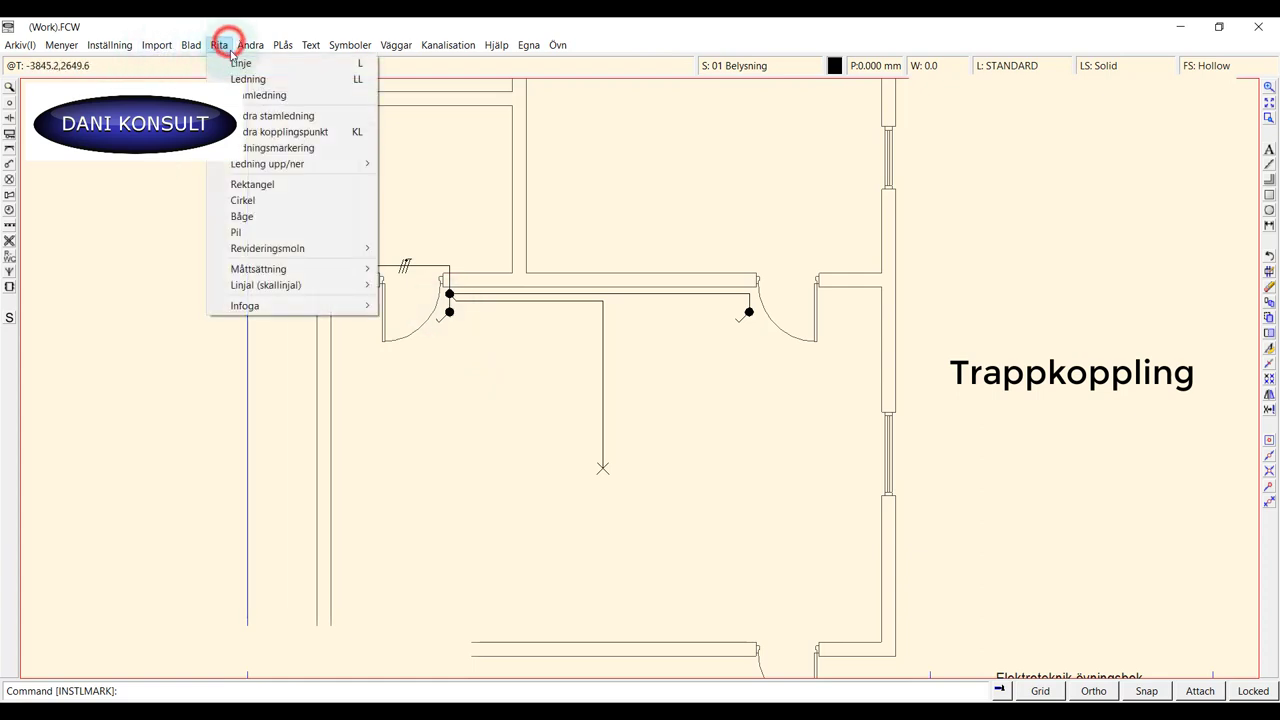
pyautogui.click(282, 149)
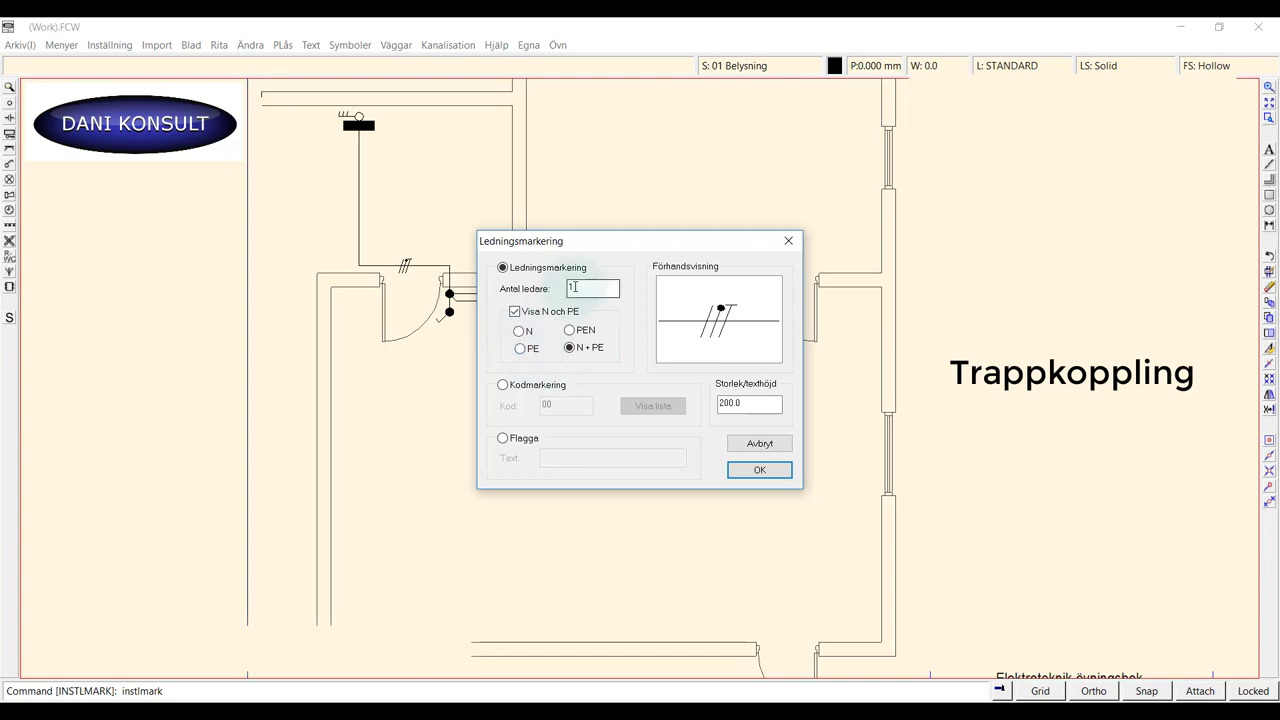
pyautogui.click(514, 311)
pyautogui.click(576, 288)
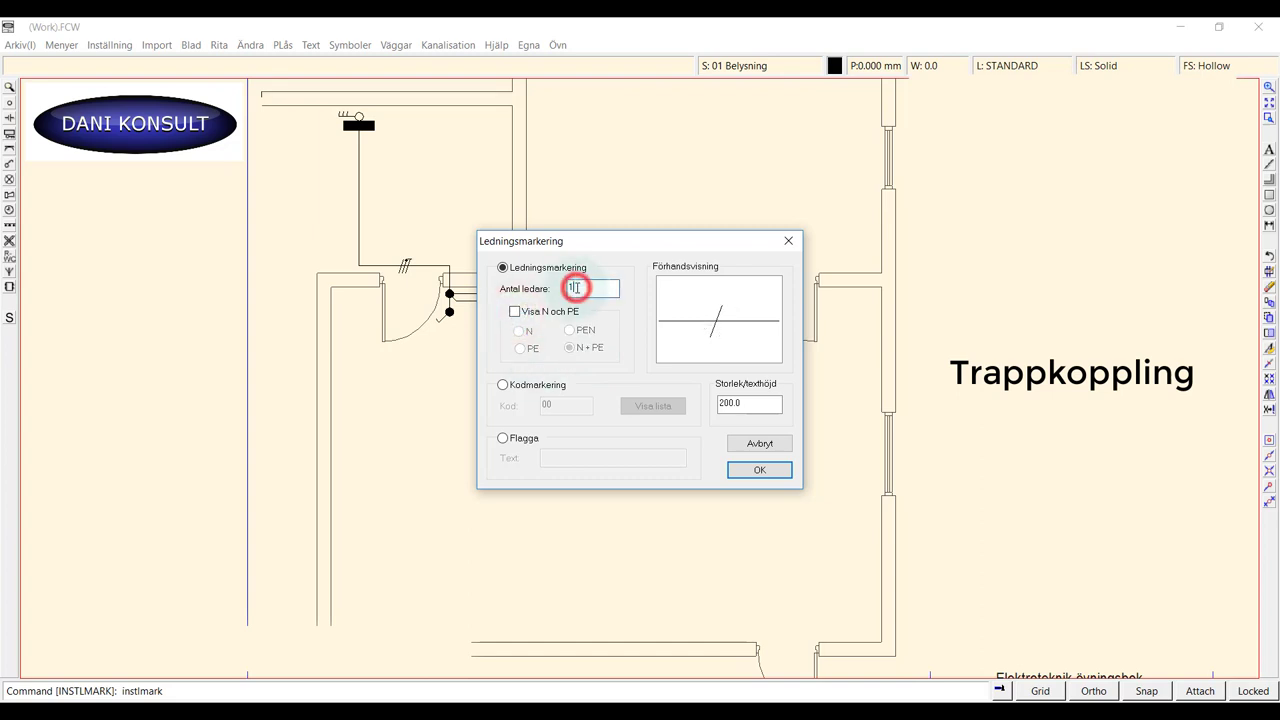
pyautogui.doubleClick(576, 288)
pyautogui.write('3')
pyautogui.click(759, 470)
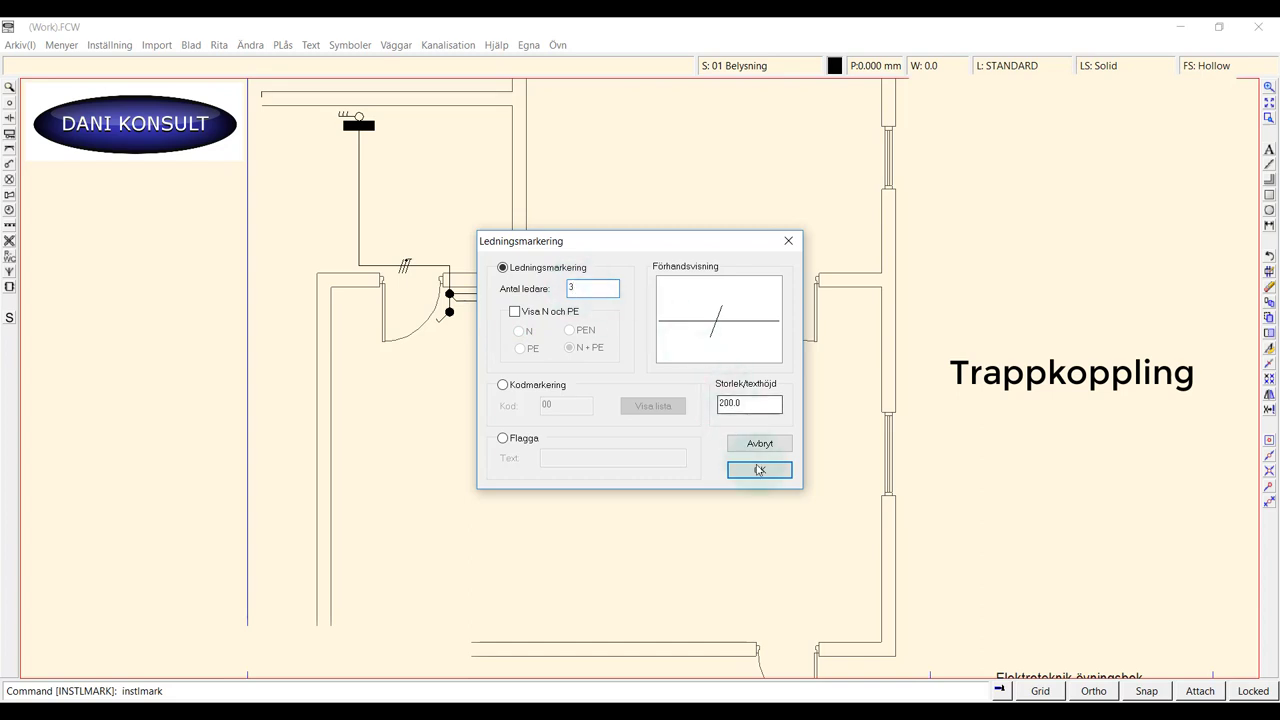
pyautogui.moveTo(759, 470); pyautogui.dragTo(655, 354)
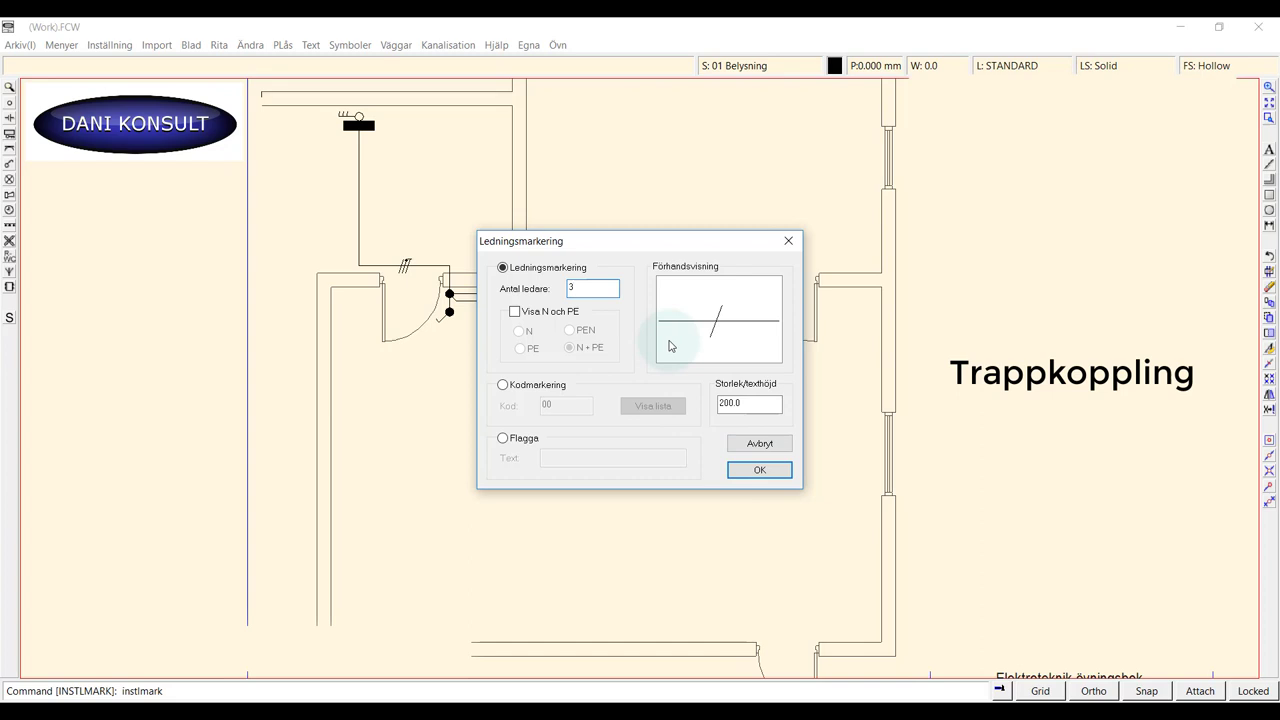
pyautogui.click(759, 469)
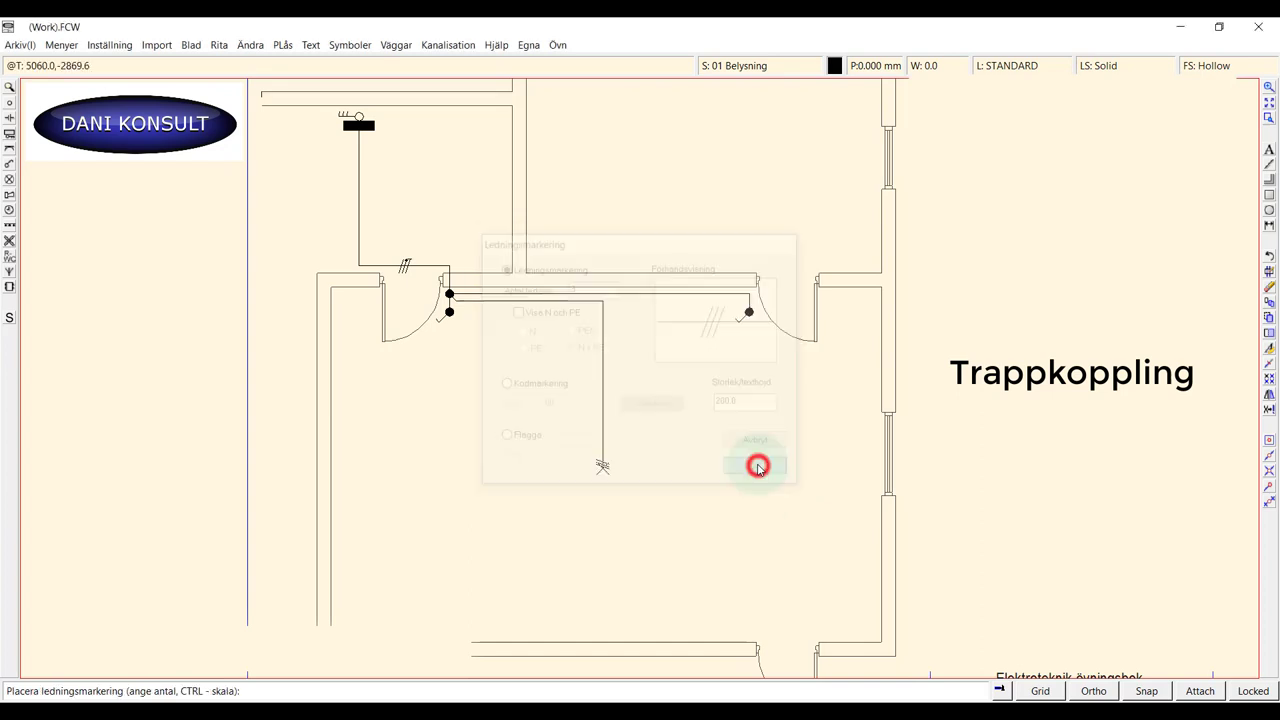
pyautogui.click(451, 305)
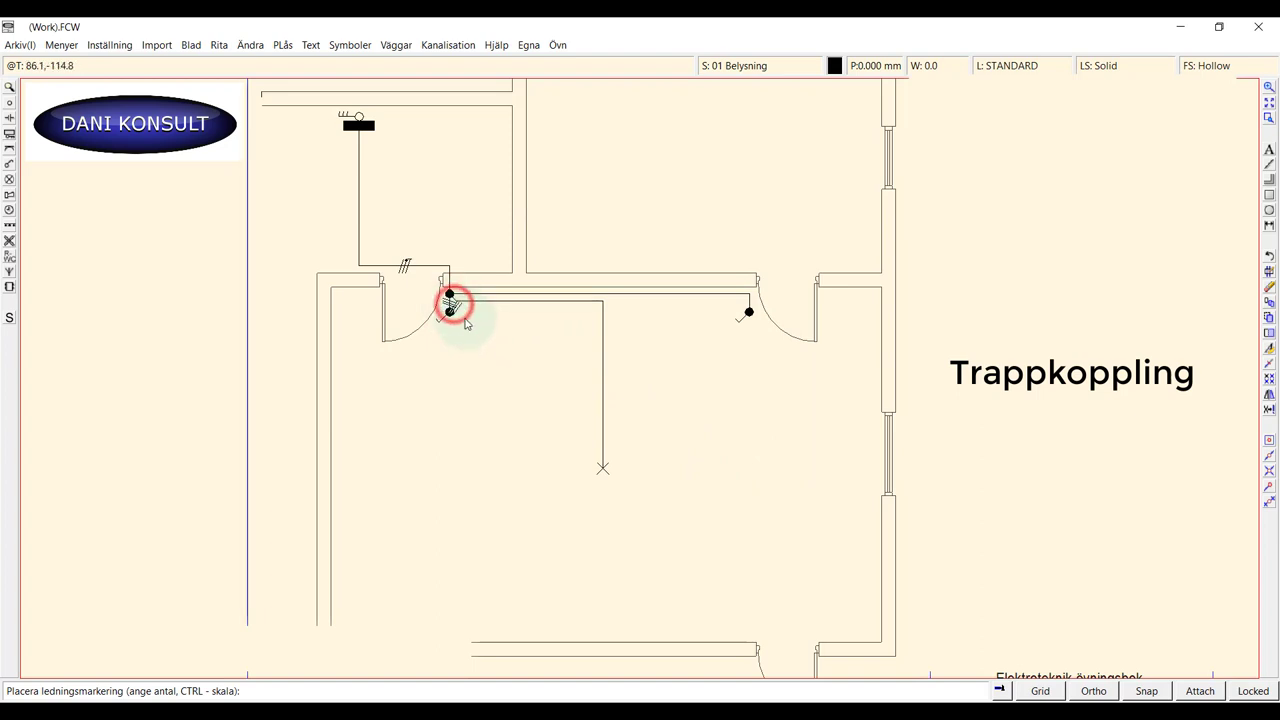
pyautogui.rightClick(497, 370)
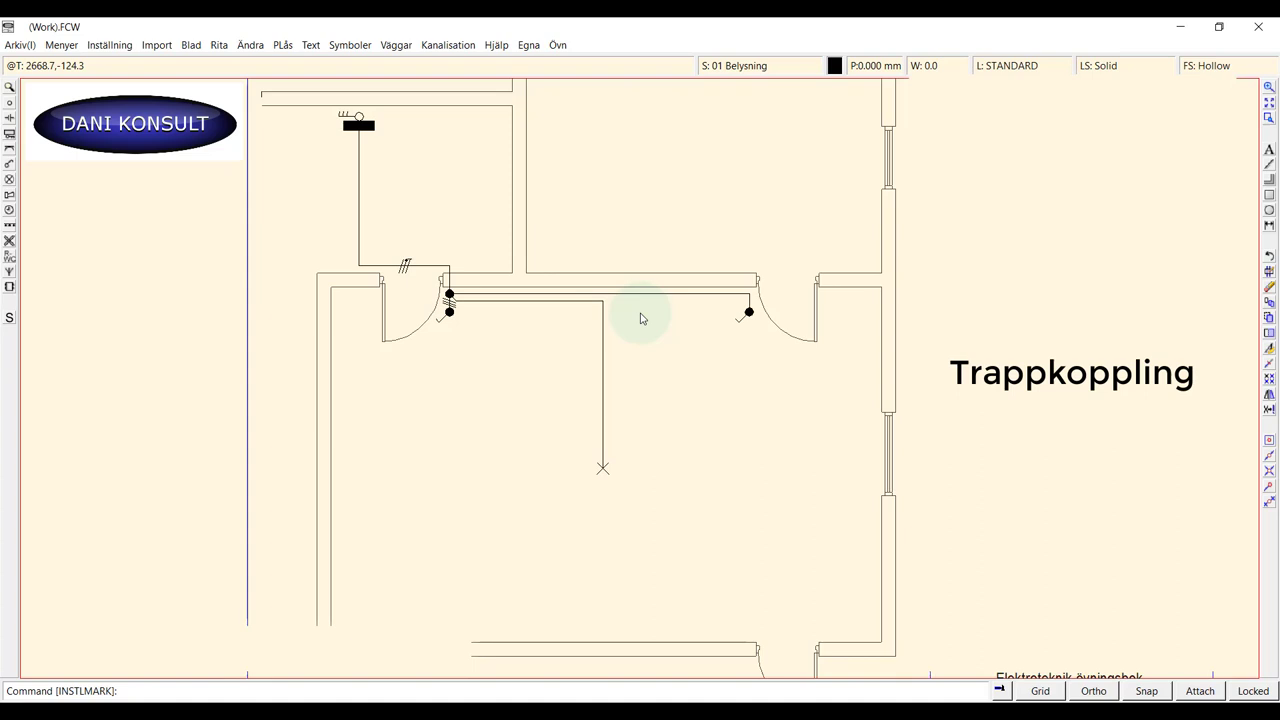
# - Place a 3-conductor tick mark midway along the horizontal wire between the two switches
pyautogui.click(641, 318)
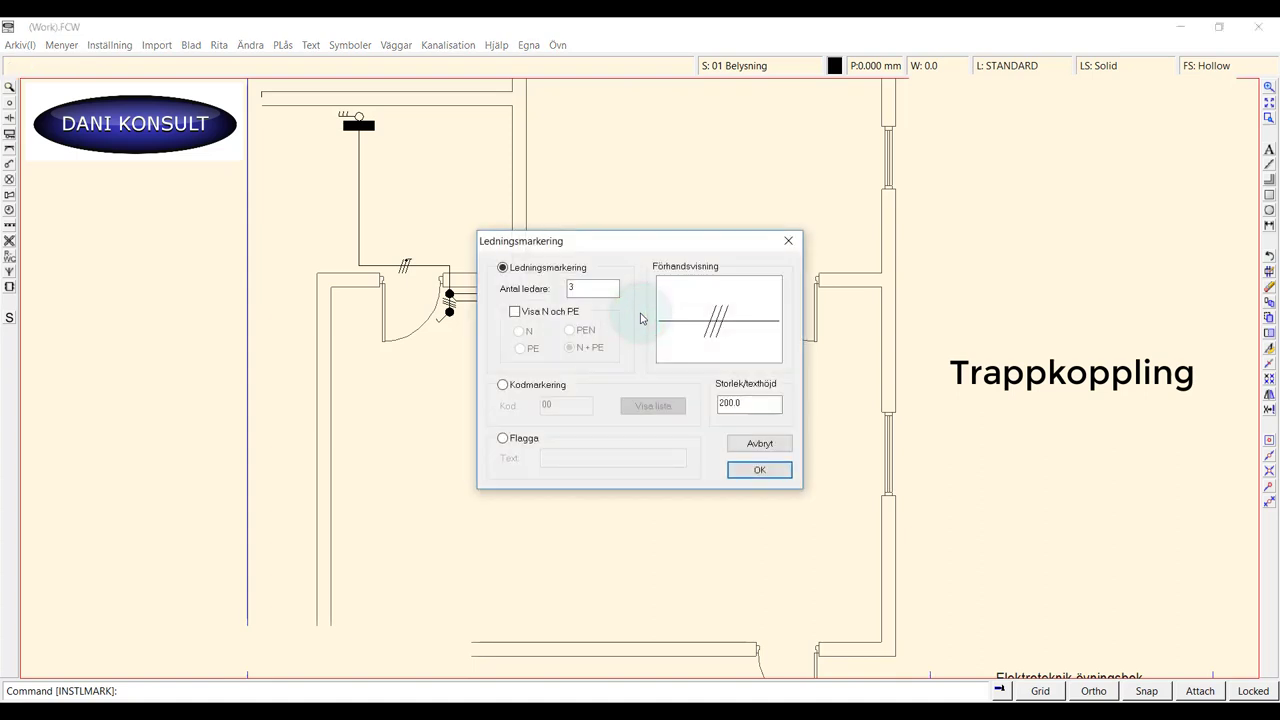
pyautogui.click(769, 471)
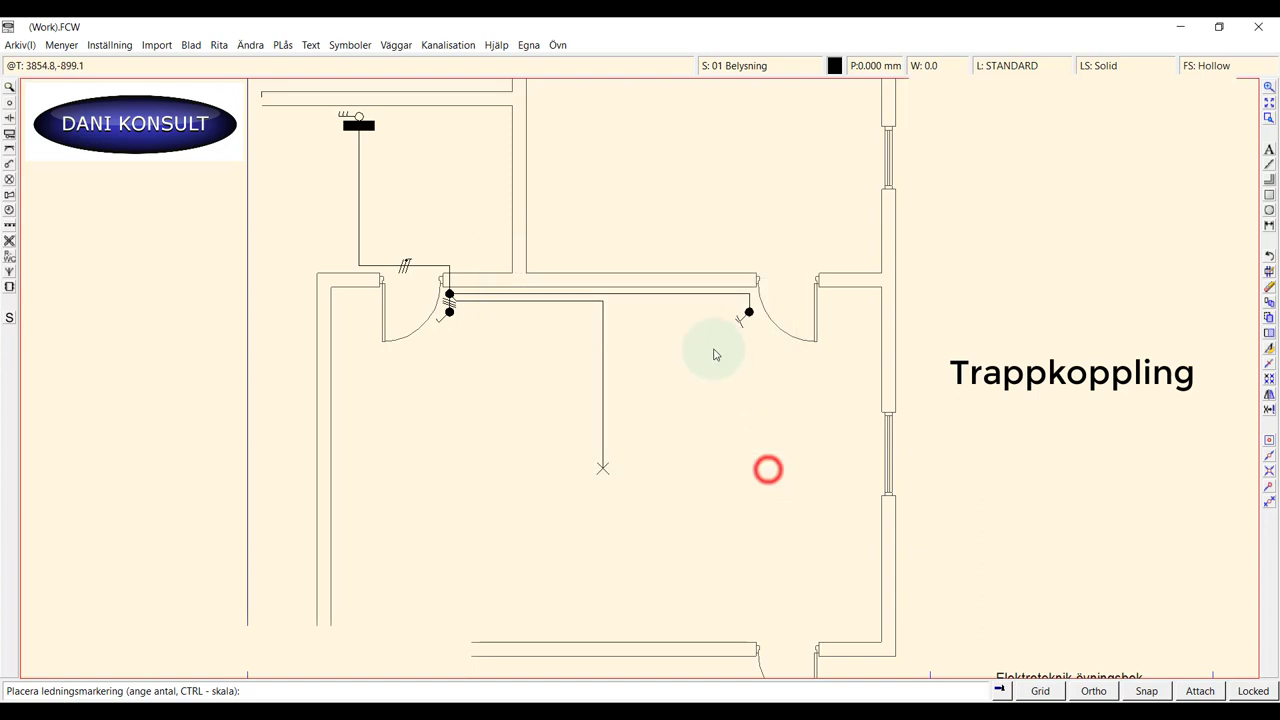
pyautogui.click(640, 305)
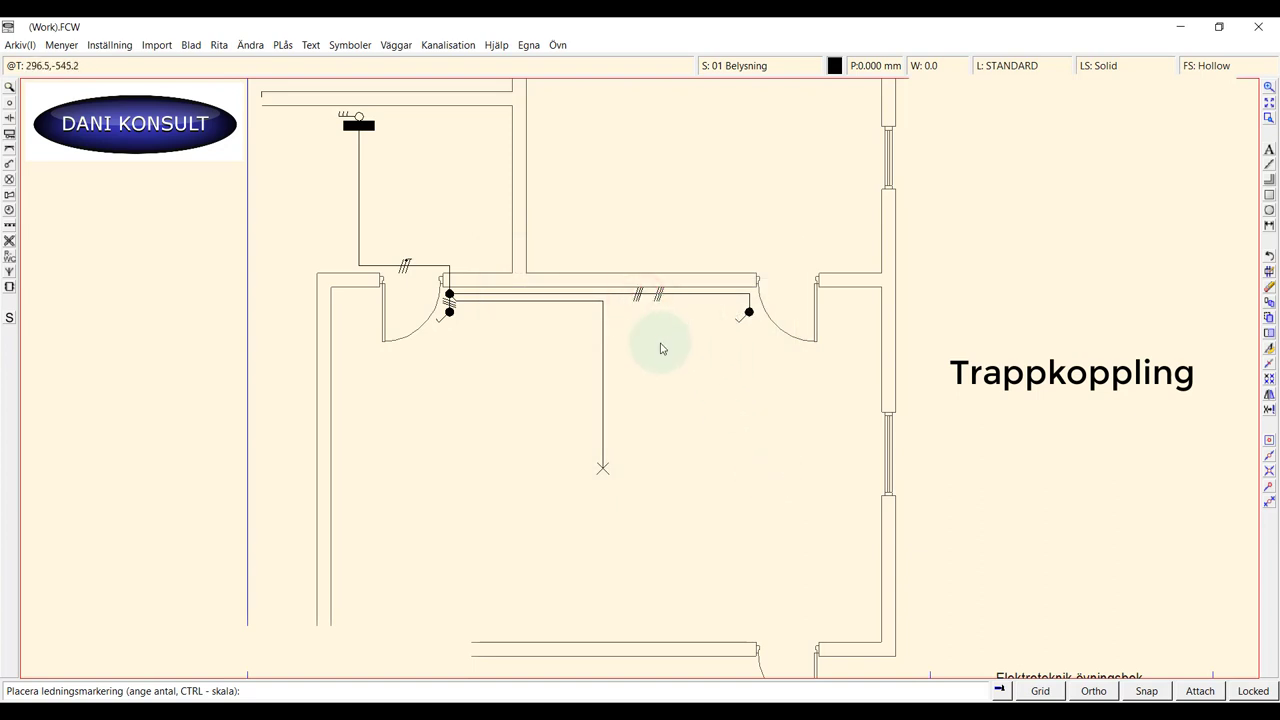
pyautogui.rightClick(660, 346)
pyautogui.click(745, 470)
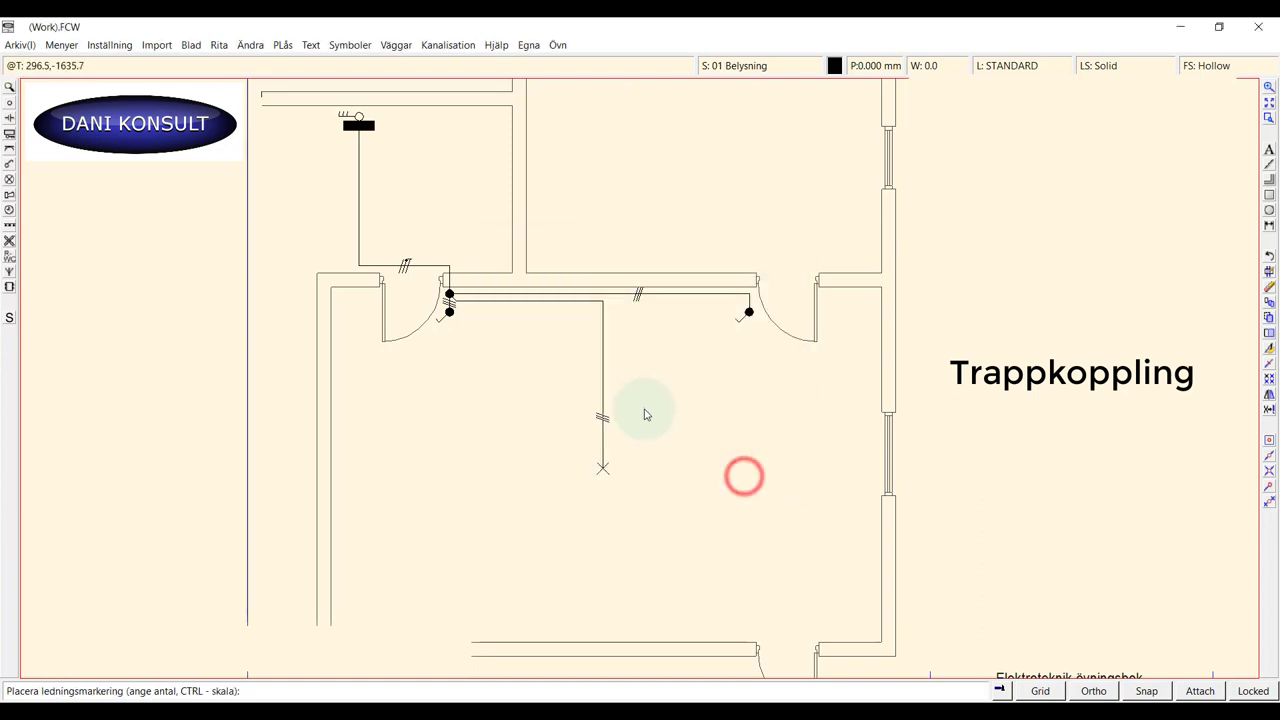
pyautogui.rightClick(695, 430)
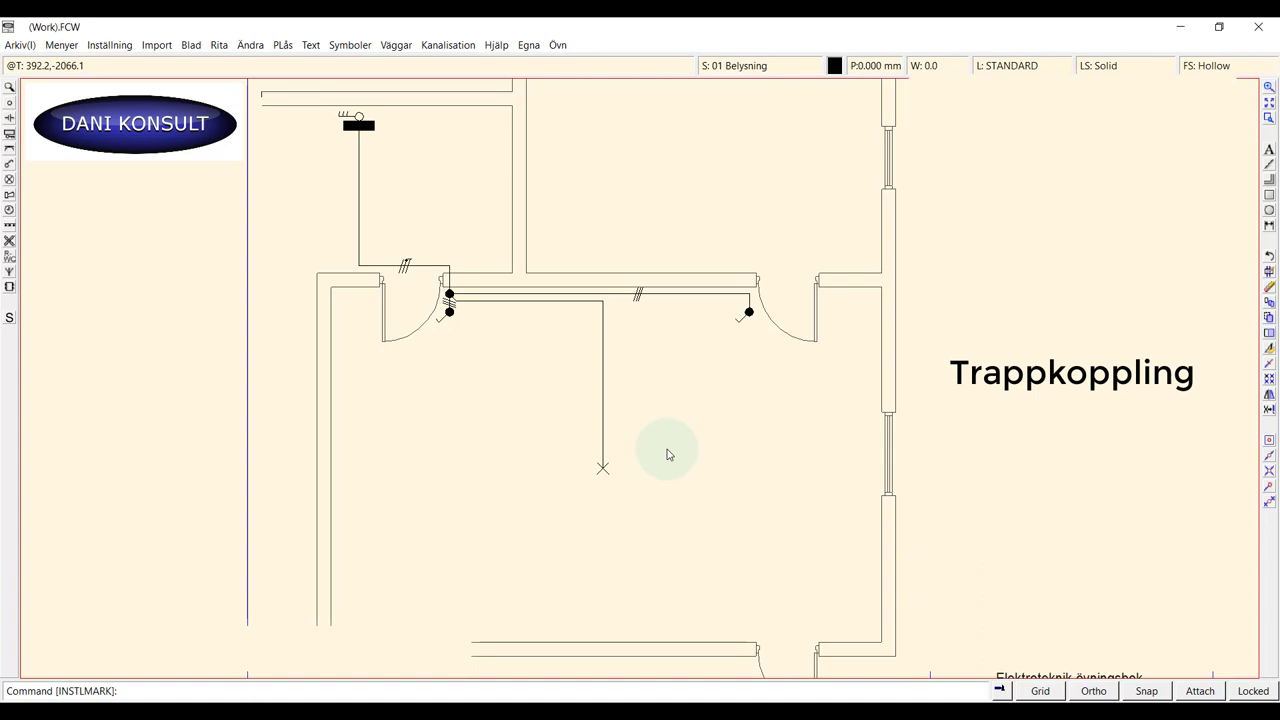
# - Mark the vertical wire down to the lamp with 1 conductor plus N and PE symbols
pyautogui.click(219, 45)
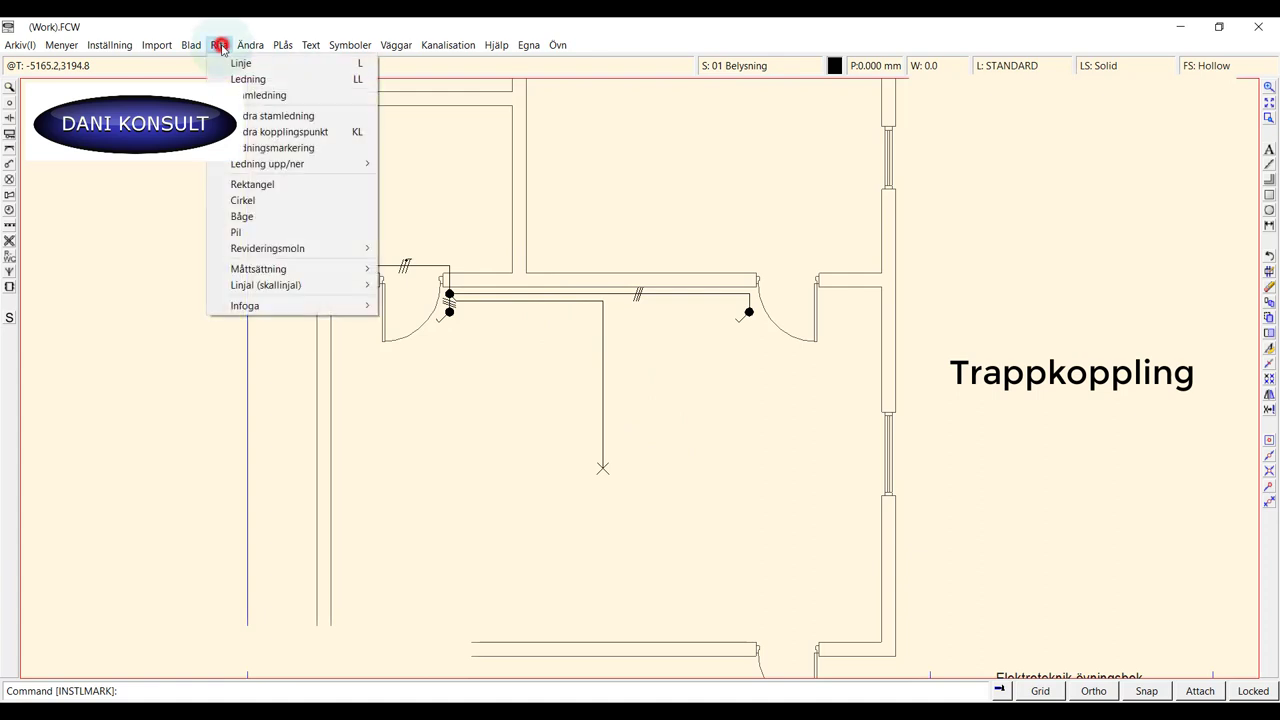
pyautogui.click(312, 151)
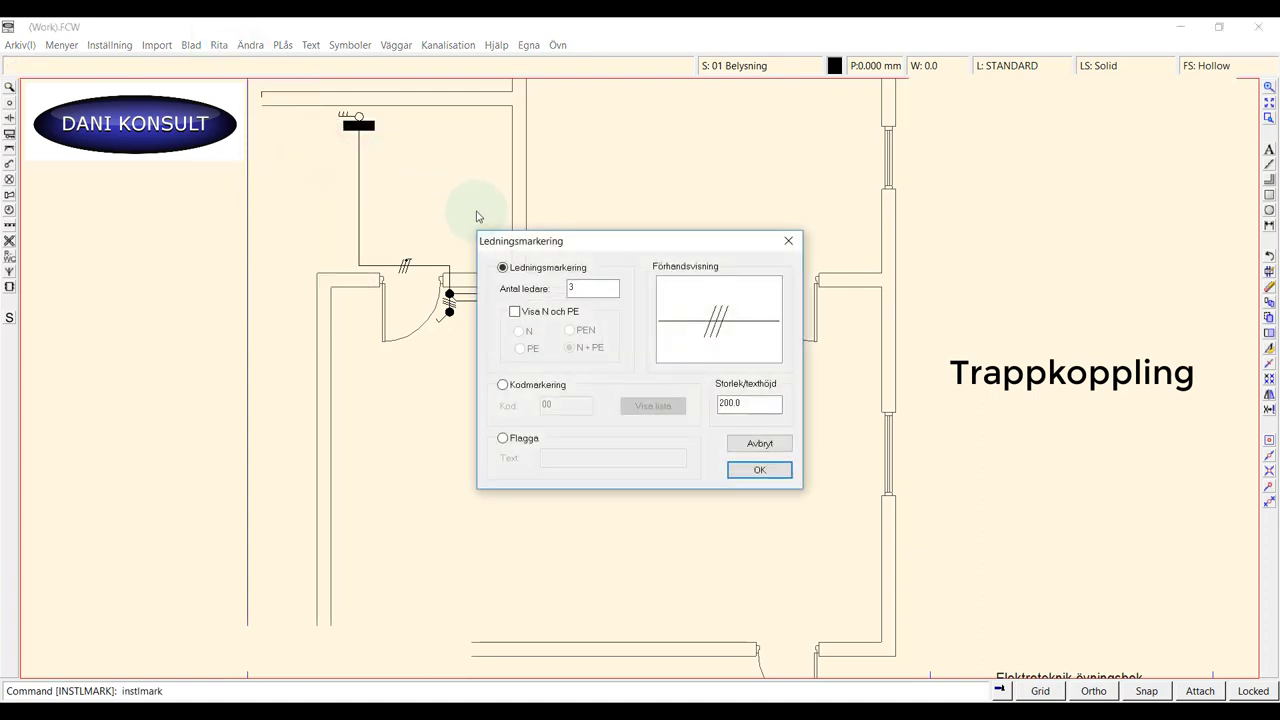
pyautogui.click(574, 286)
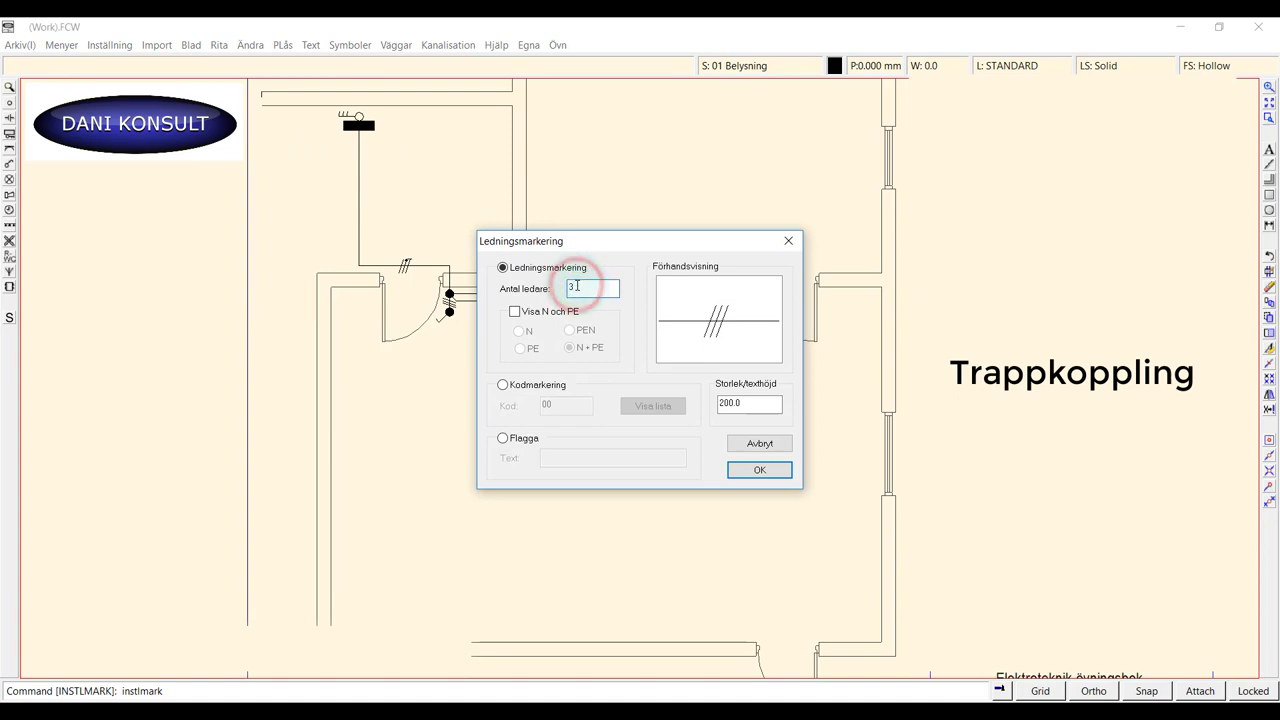
pyautogui.write('1')
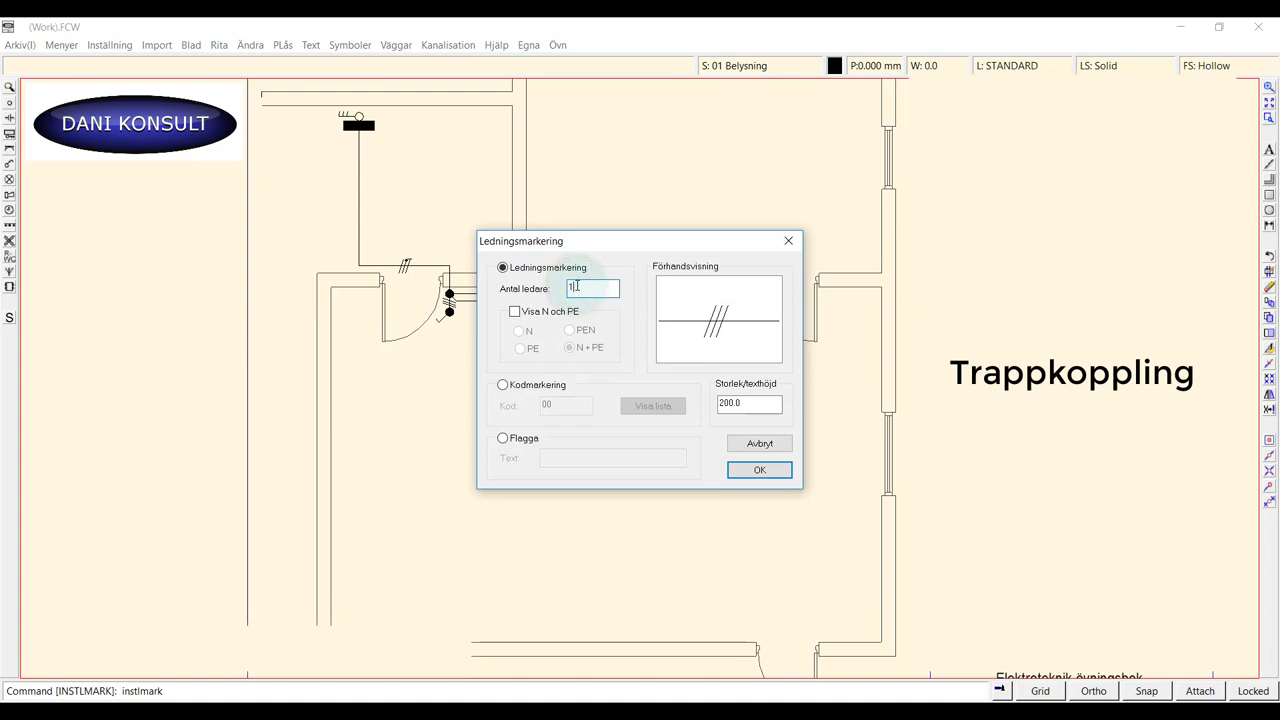
pyautogui.click(514, 311)
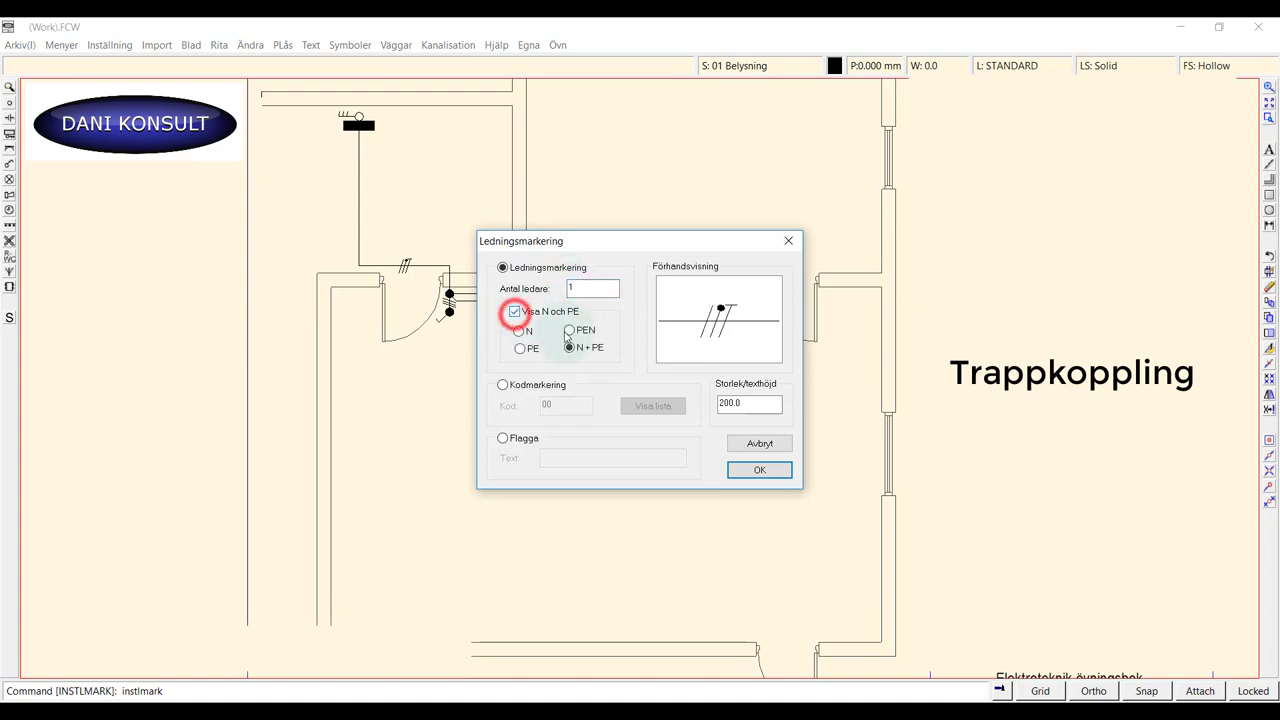
pyautogui.click(606, 361)
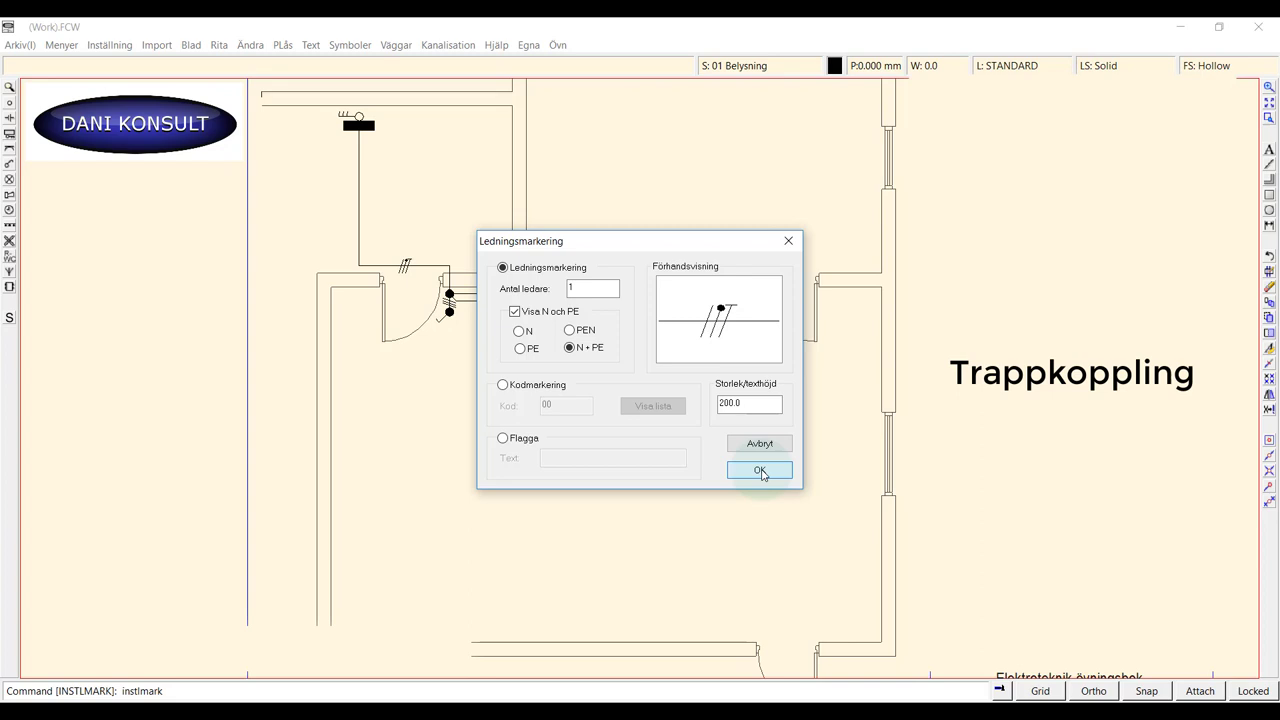
pyautogui.click(760, 471)
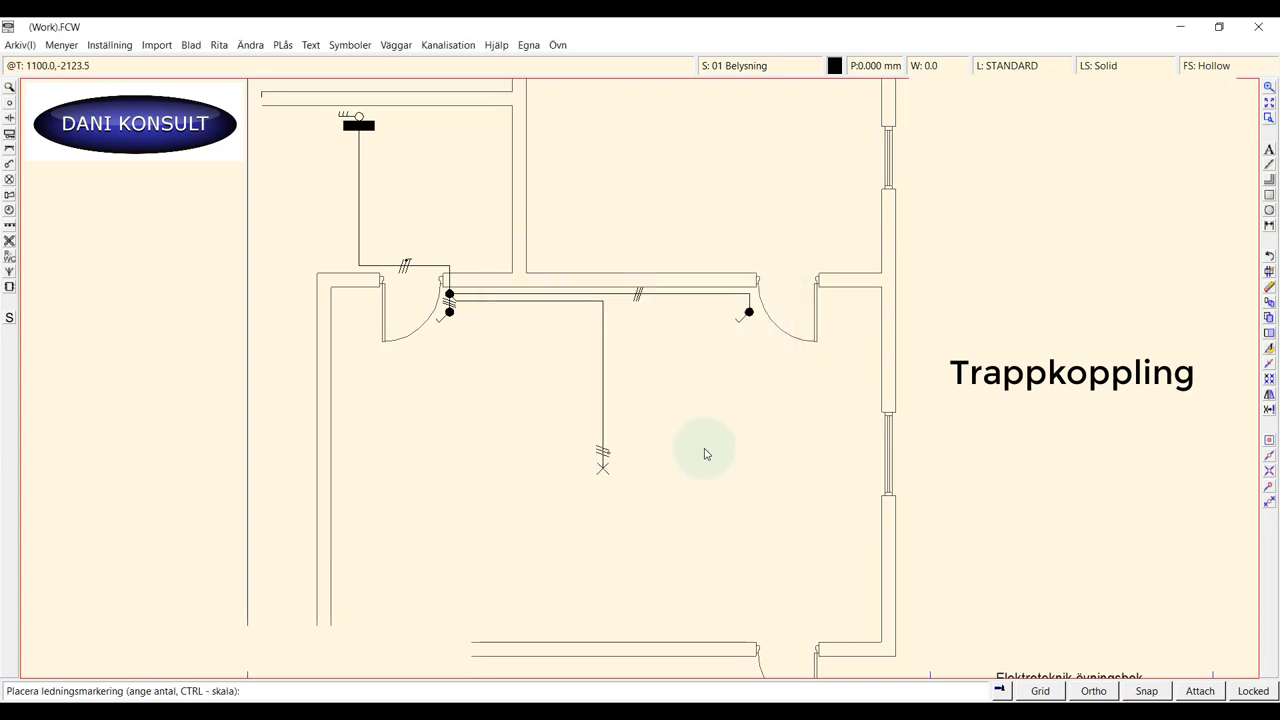
pyautogui.click(640, 371)
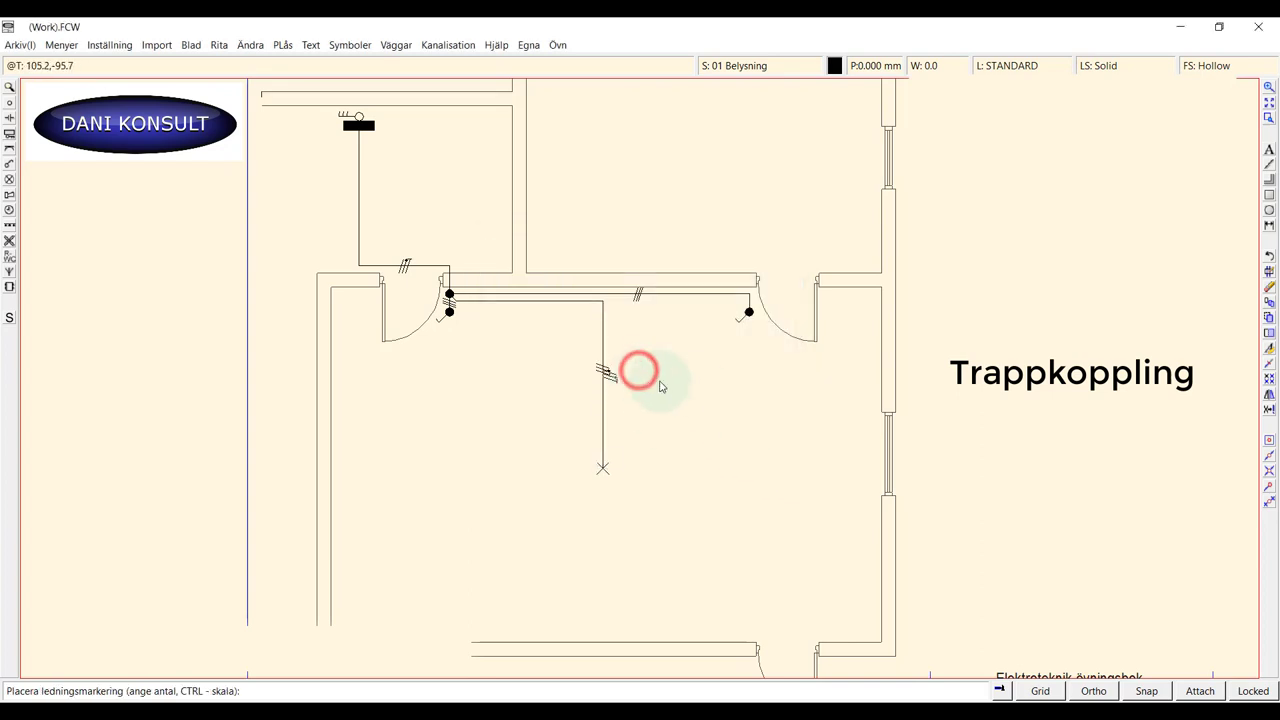
pyautogui.rightClick(729, 415)
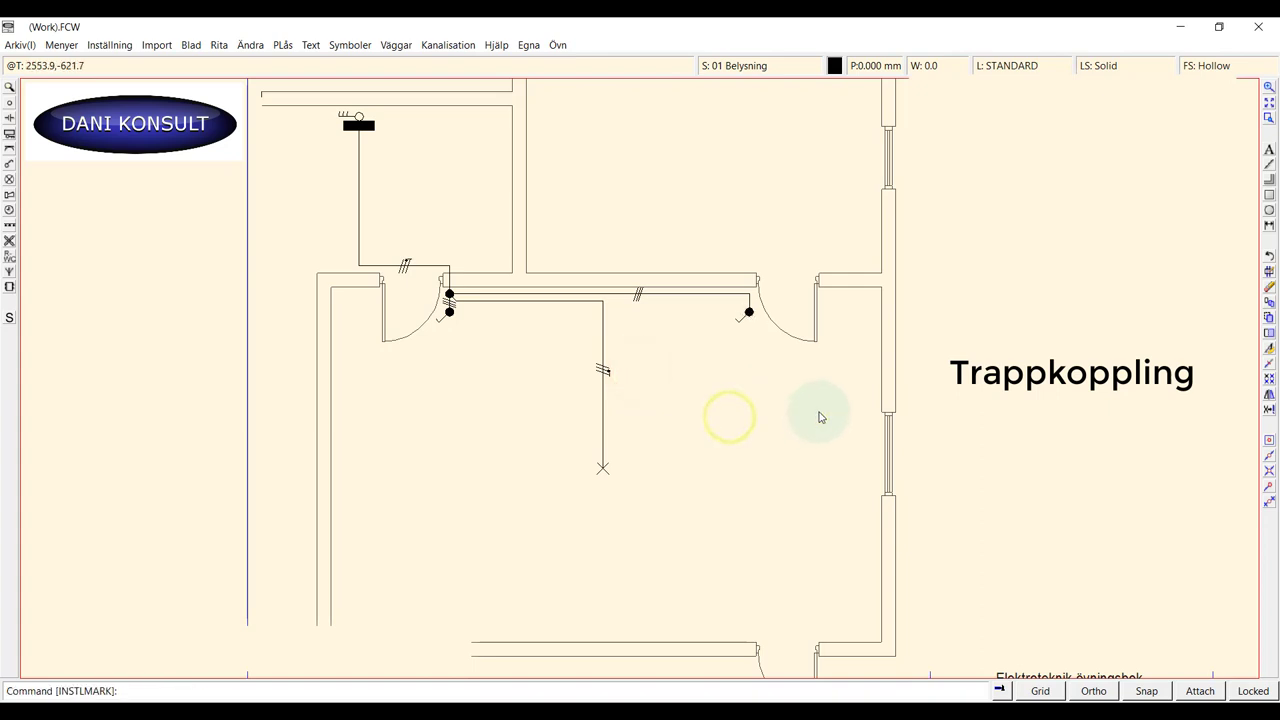